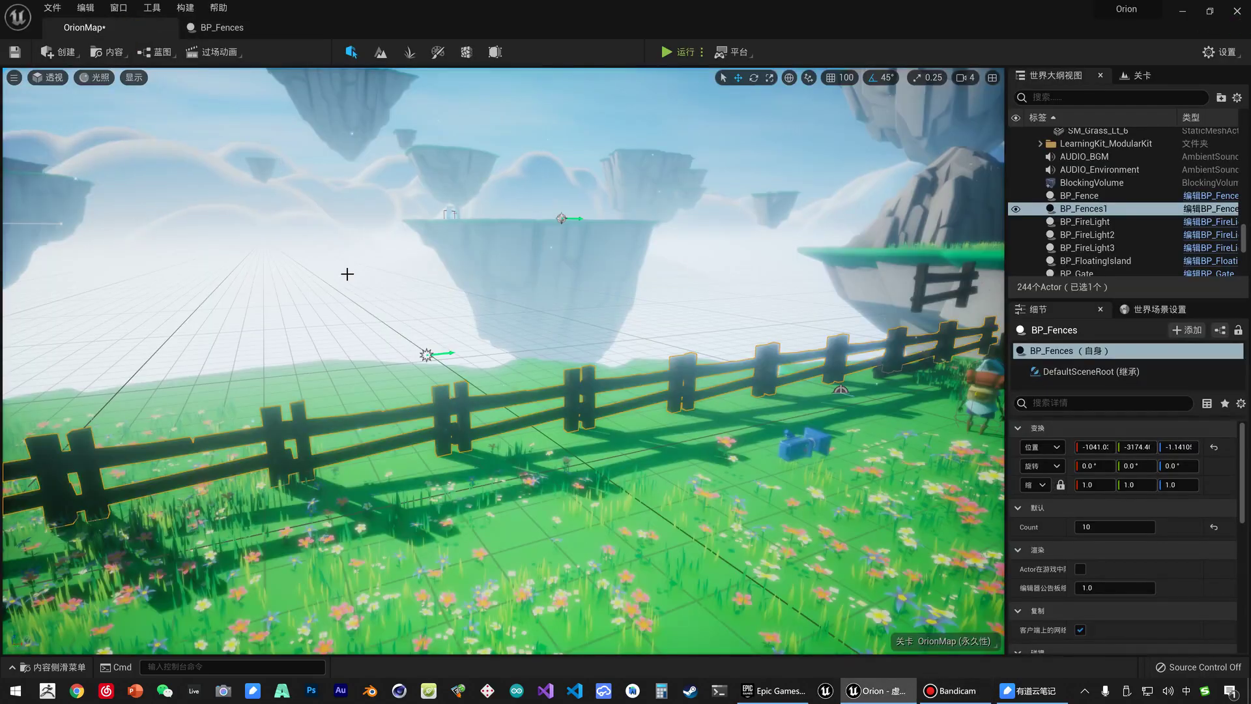
Step: Browse the AdvancedVillagePack Meshes folder and select the SM_Fence_Var02 and SM_Fence_Var04 meshes
scroll(591, 403, "up", 5)
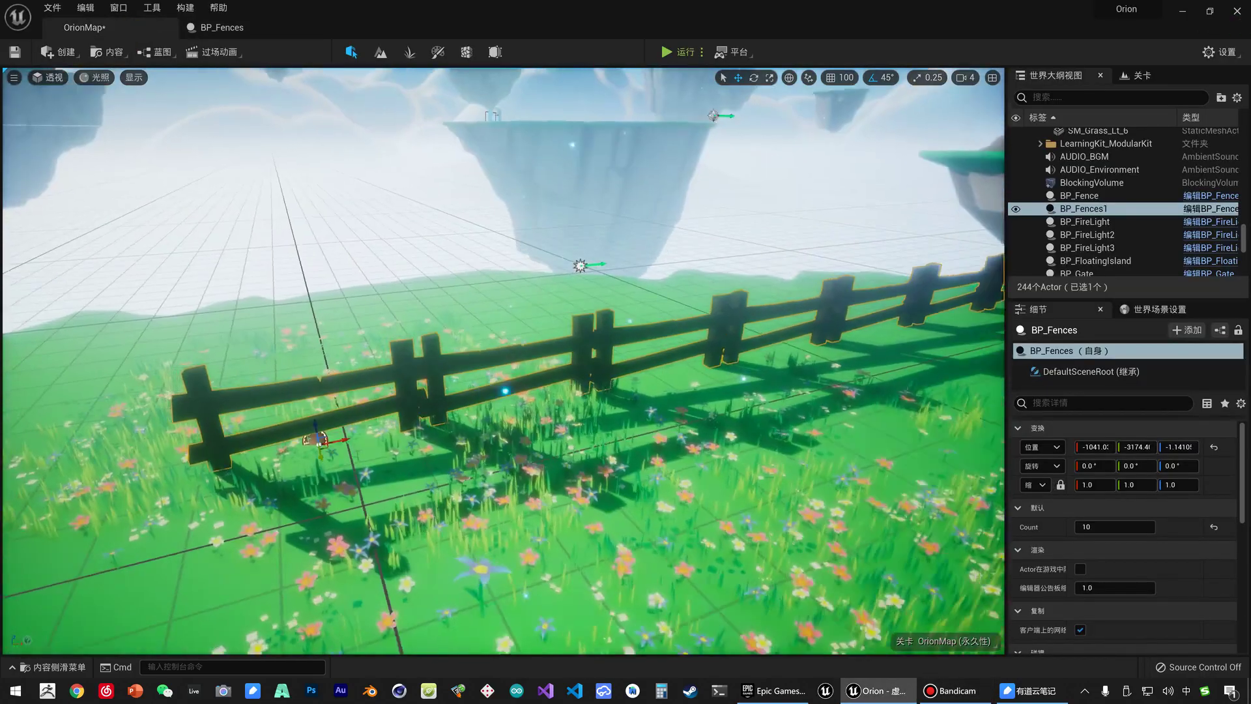
scroll(591, 403, "up", 5)
scroll(591, 403, "up", 5)
scroll(591, 403, "down", 5)
key("ctrl+space")
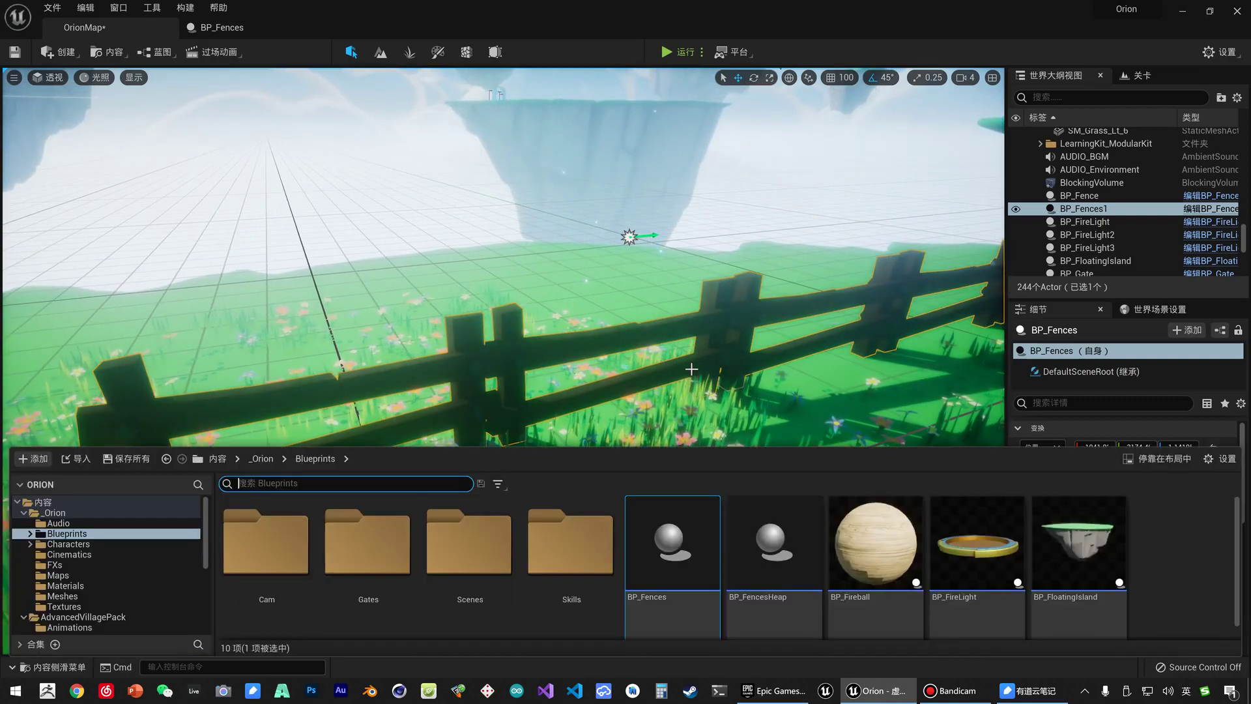
scroll(126, 598, "down", 5)
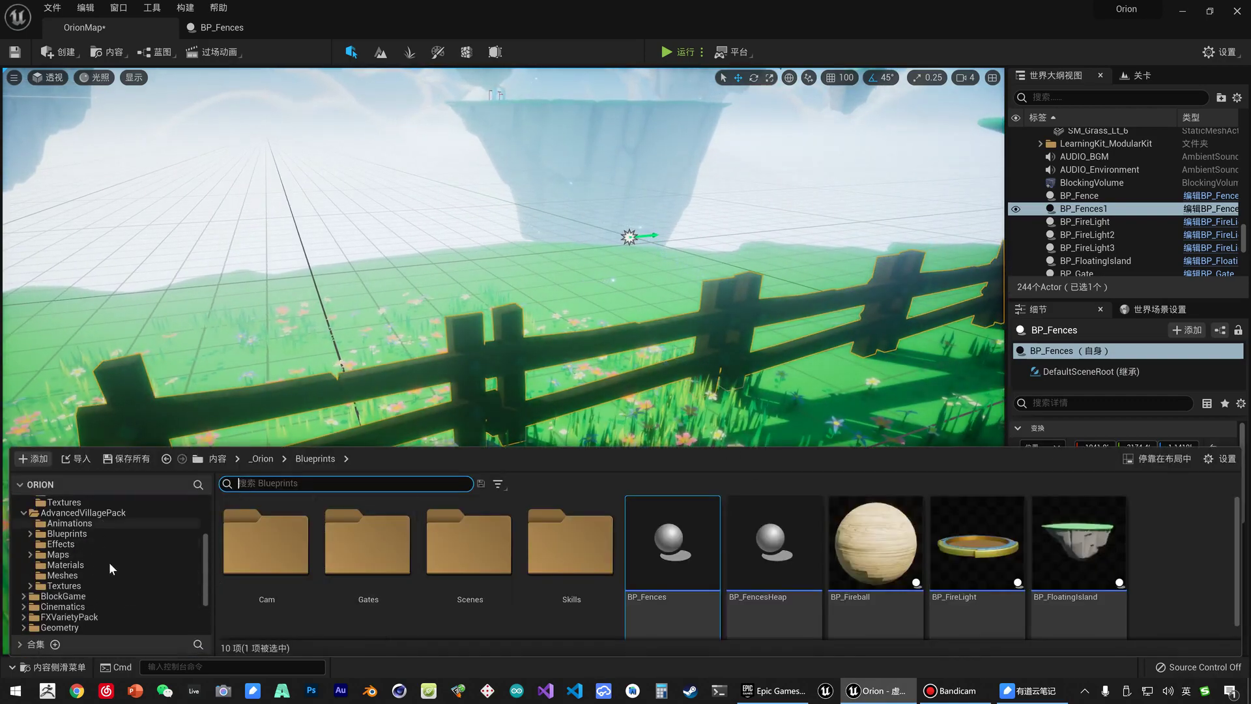
left_click(63, 575)
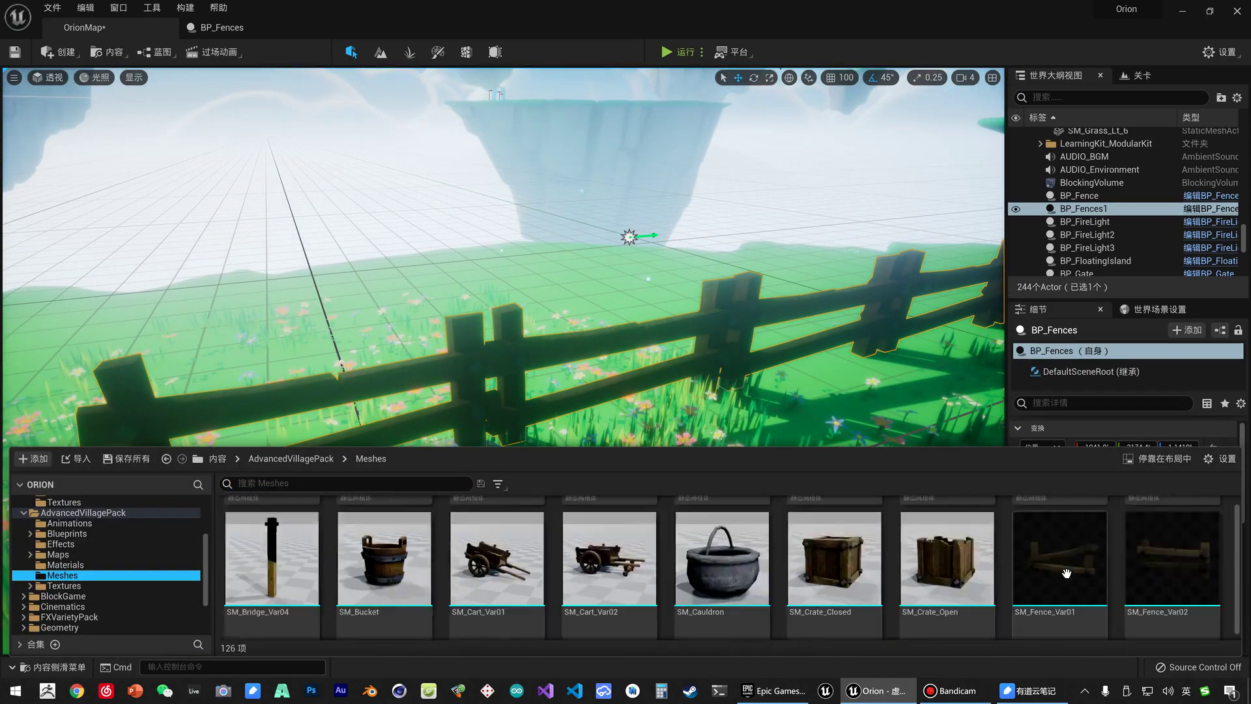
scroll(1065, 578, "down", 1)
left_click(1172, 574)
scroll(292, 572, "down", 2)
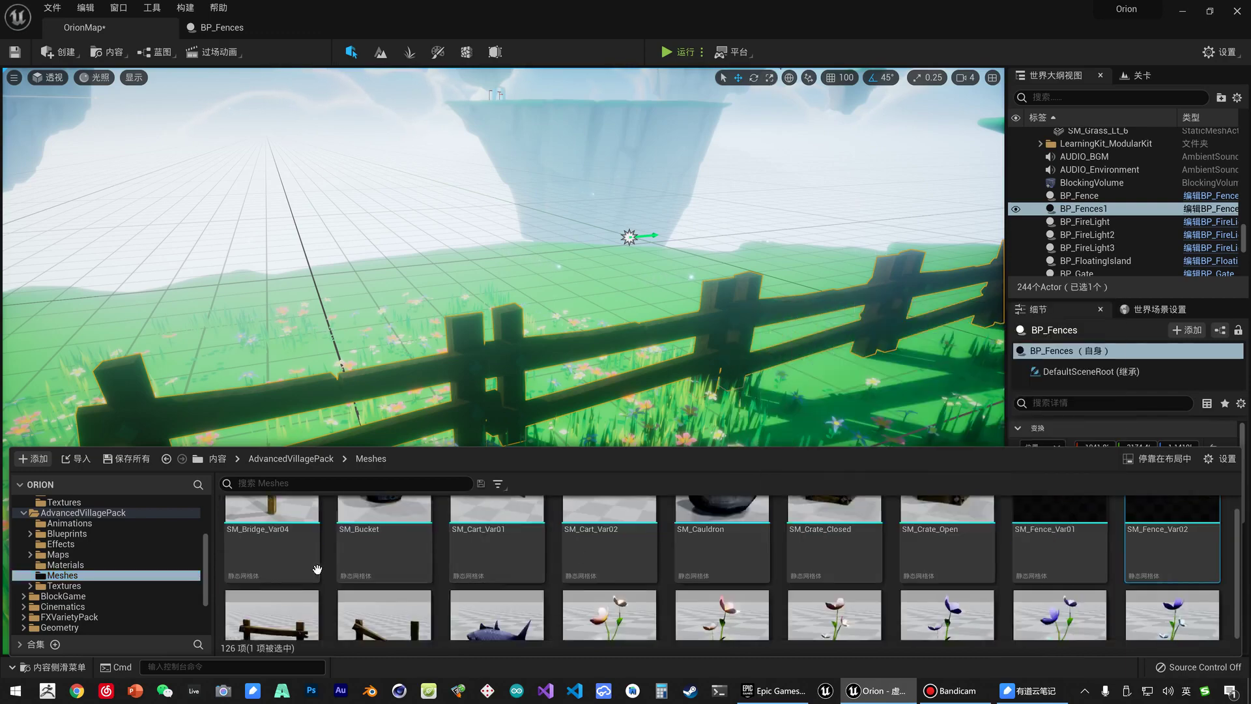
left_click(384, 570)
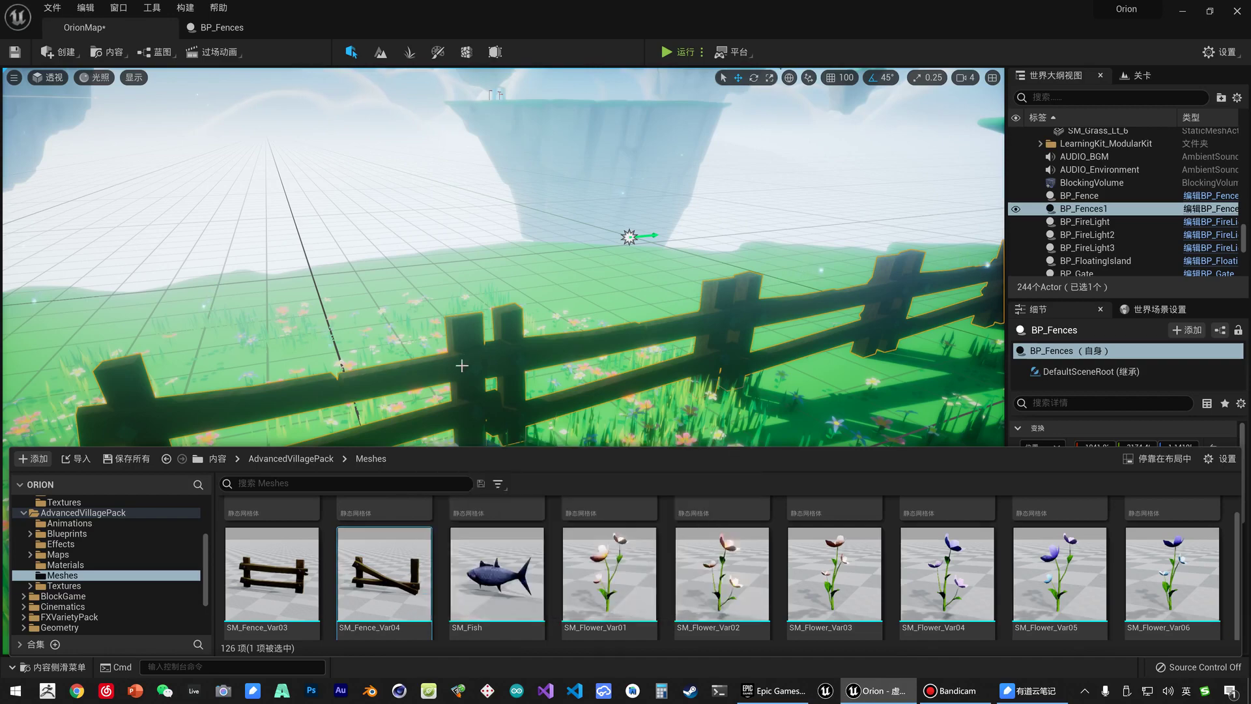
right_click_drag(580, 237, 580, 238)
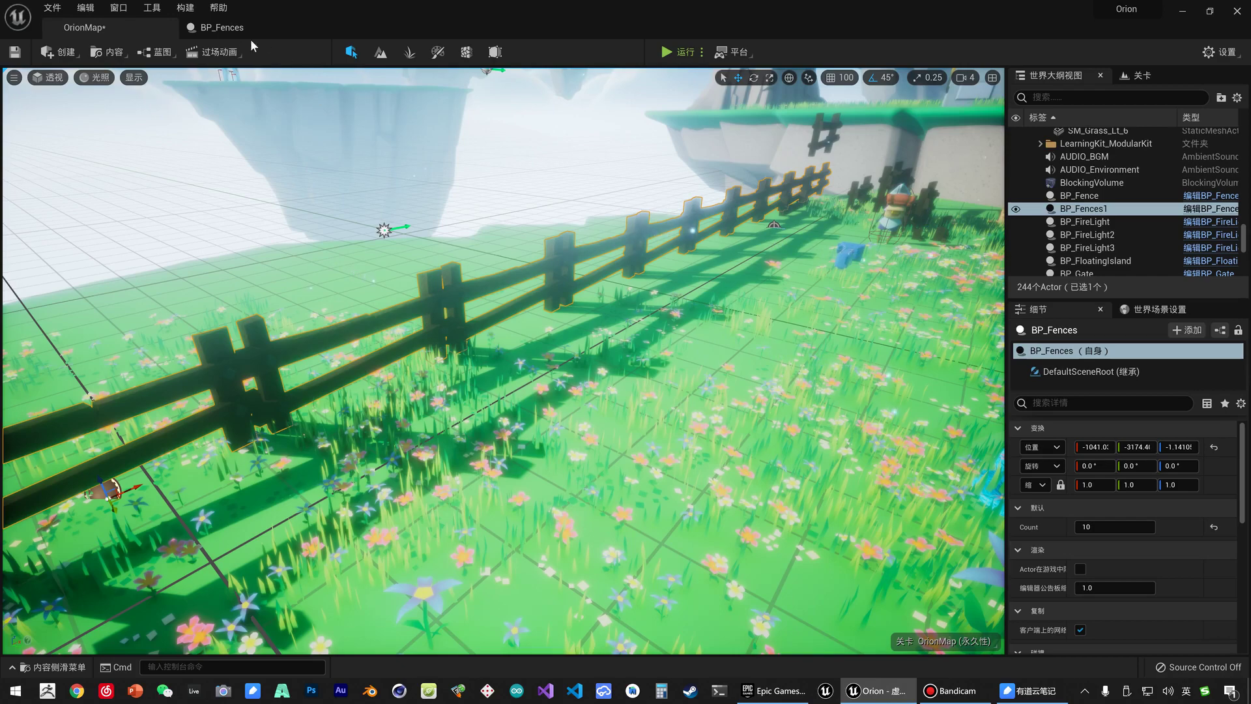
Step: In the BP_Fences construction script, check Set Static Mesh's New Mesh list, then add a variable
left_click(220, 33)
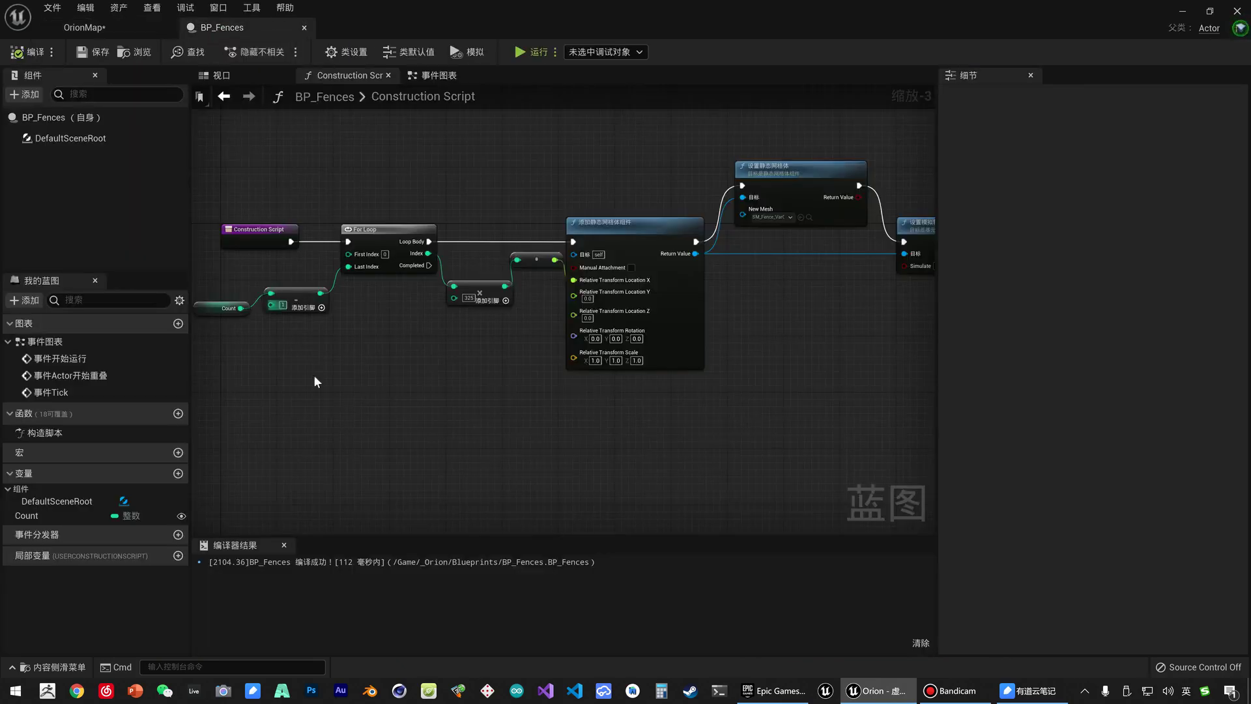
right_click_drag(314, 382, 547, 352)
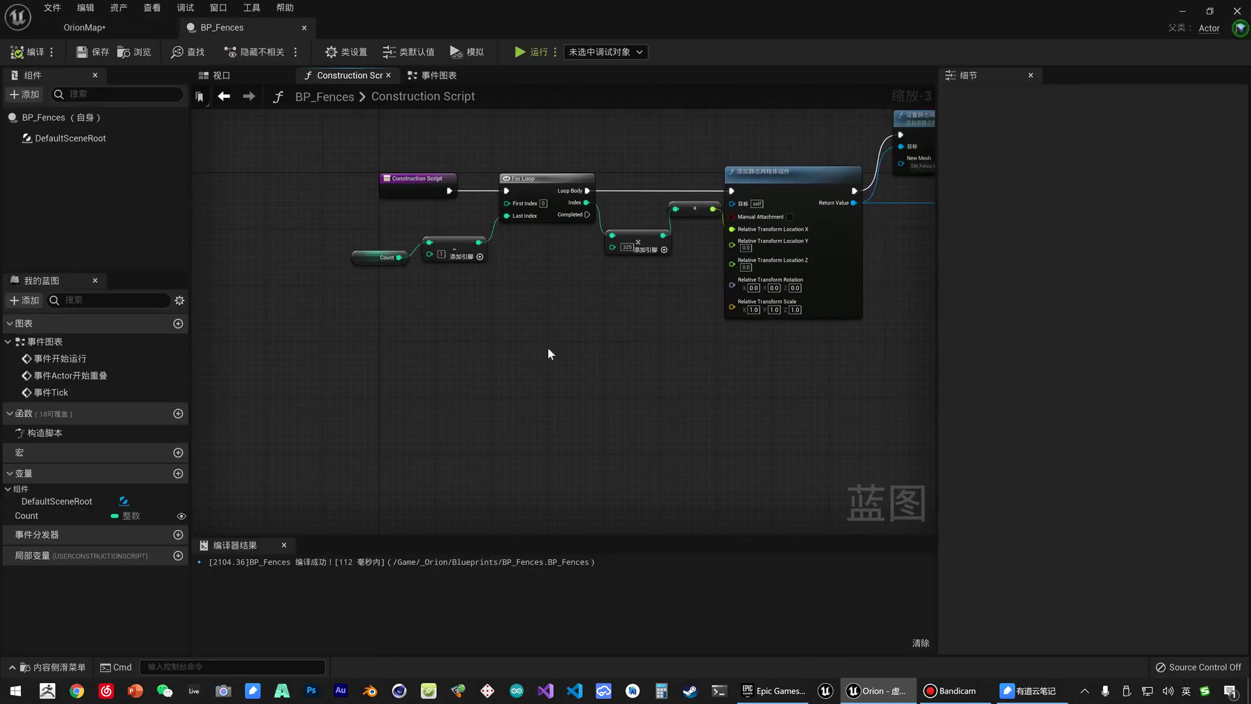
right_click_drag(433, 389, 383, 422)
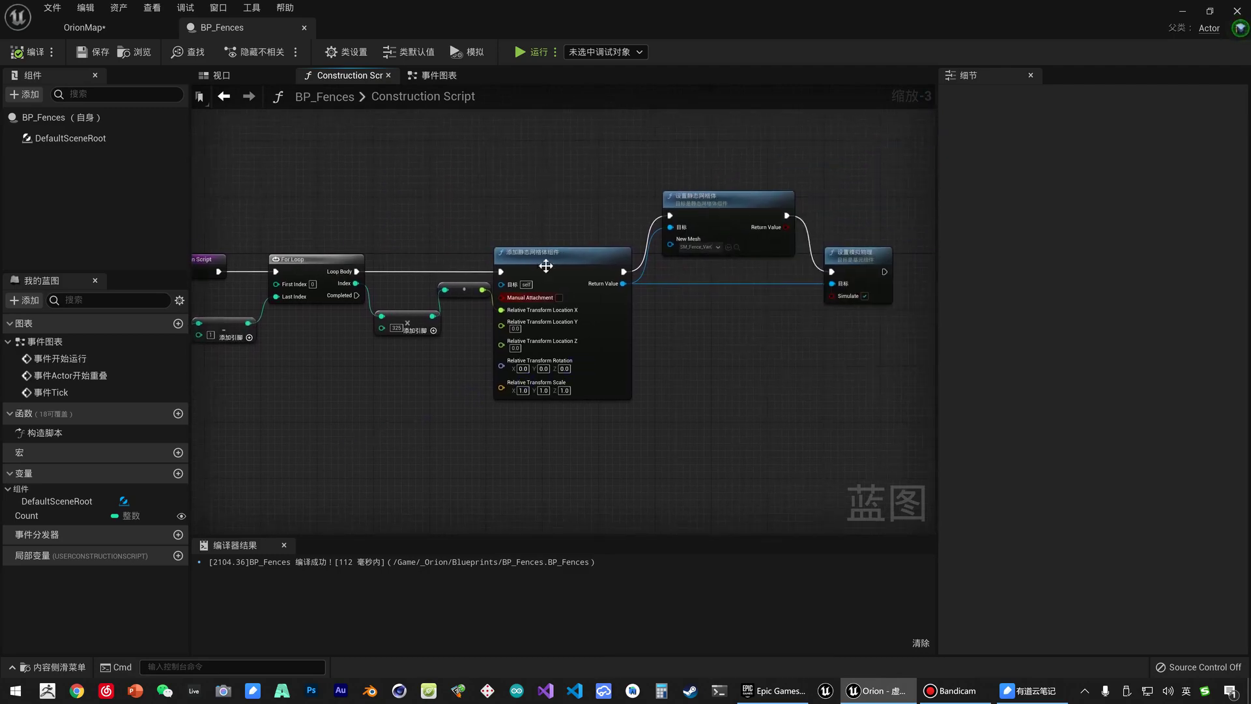
right_click_drag(792, 318, 617, 389)
scroll(518, 411, "up", 3)
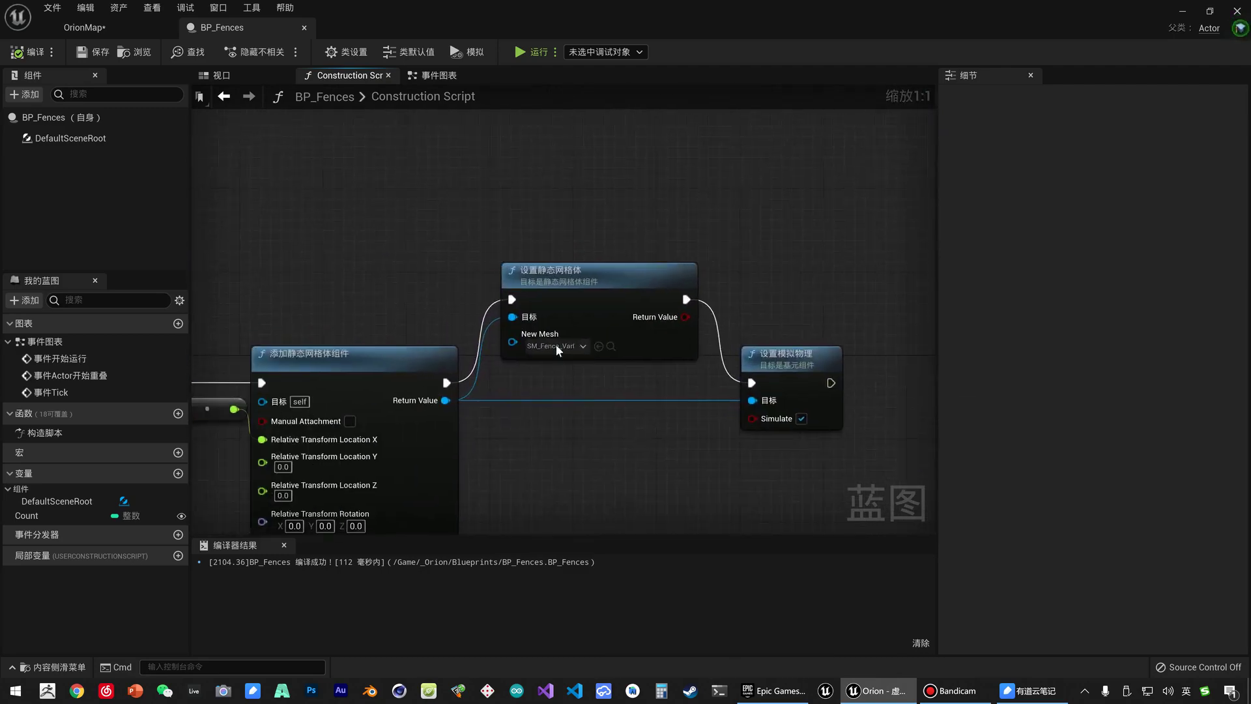
left_click(570, 347)
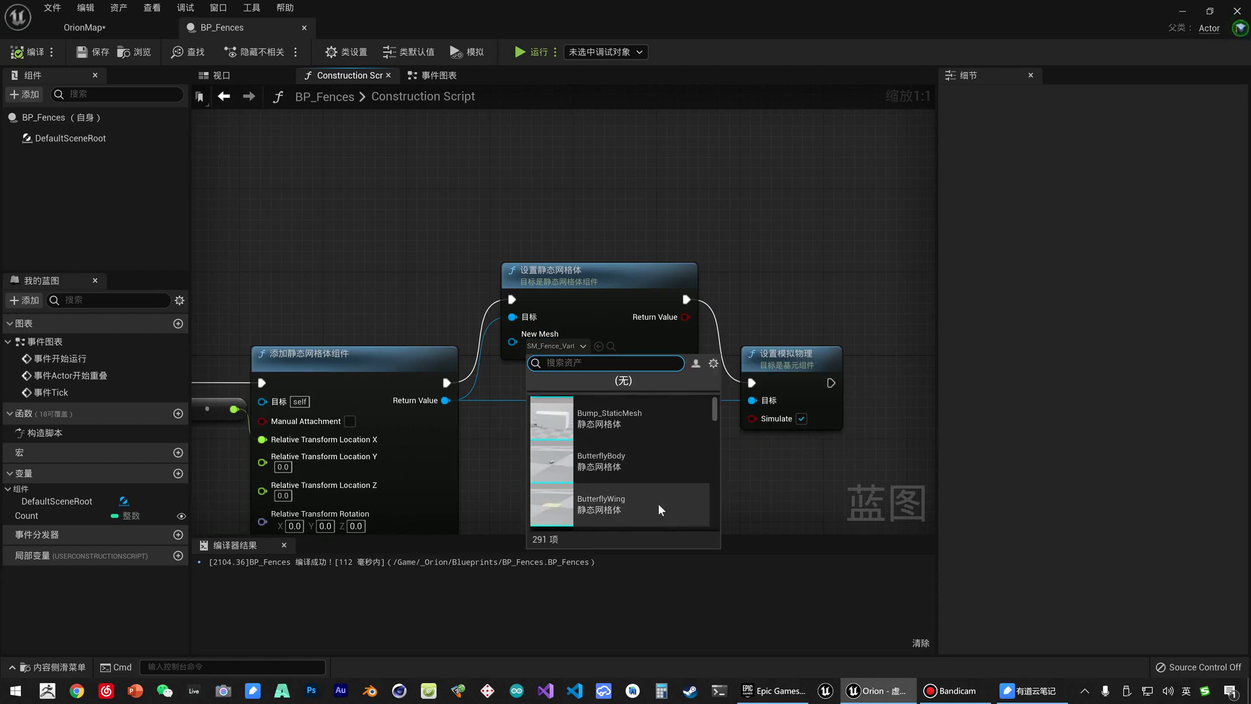
left_click(501, 396)
right_click_drag(547, 476, 597, 433)
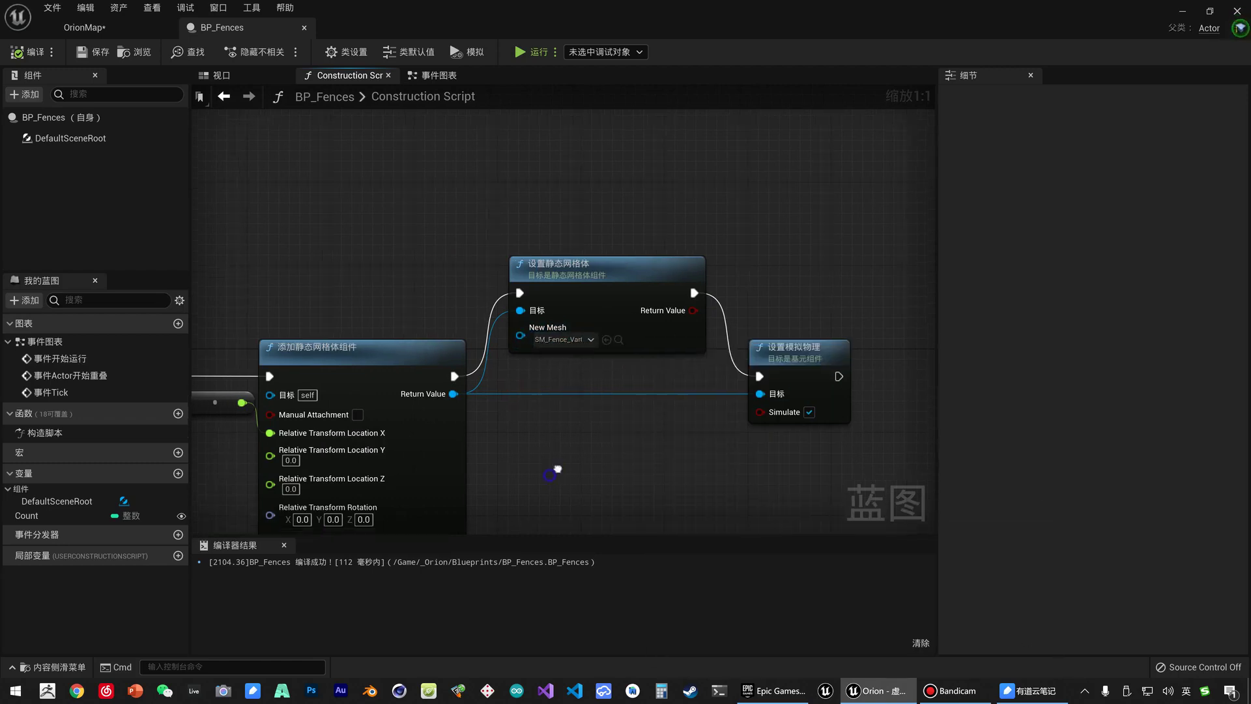
left_click(177, 473)
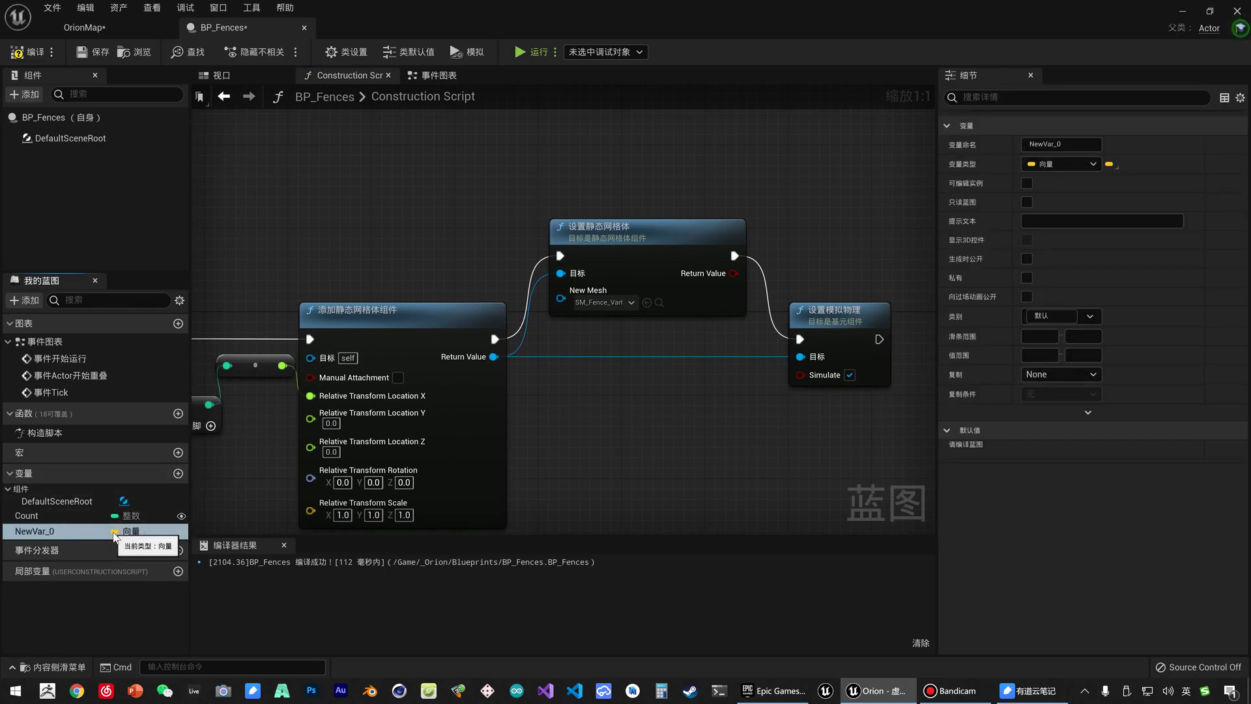
Step: Make NewVar_0 a Static Mesh variable and rename it Fence
left_click(115, 532)
type("stat")
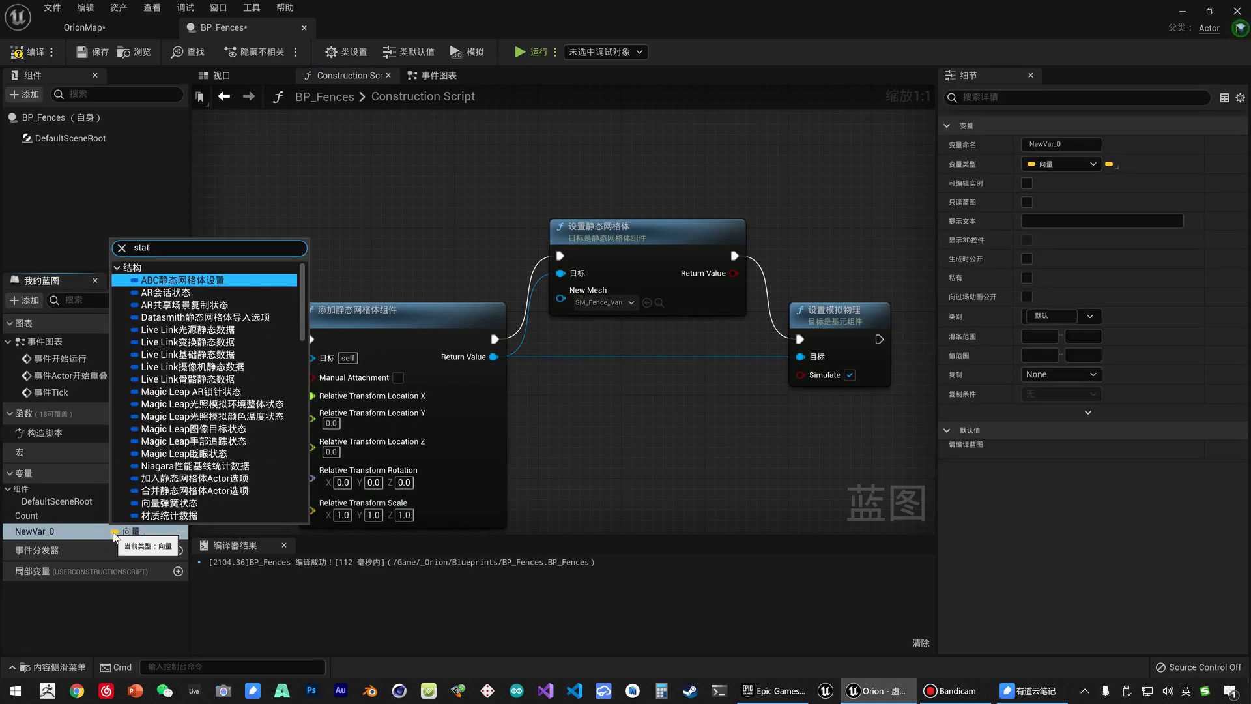
type("ic n")
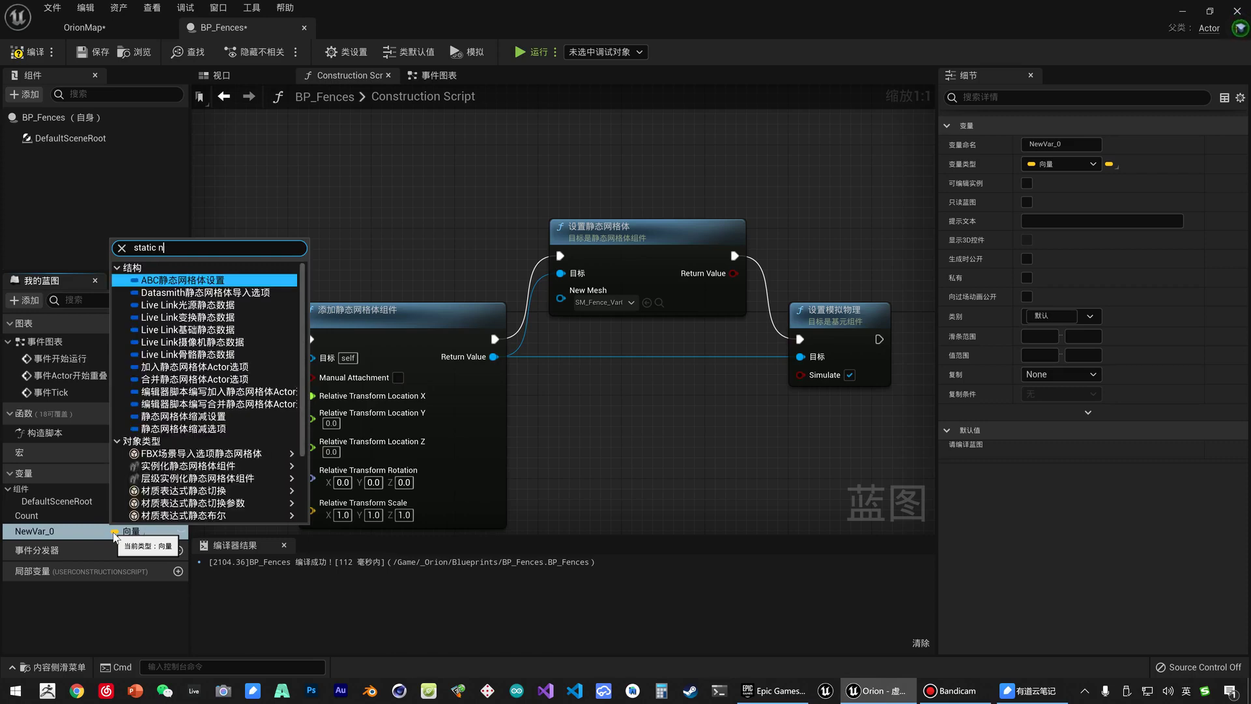
key("BackSpace")
type("mesh")
mouse_move(195, 479)
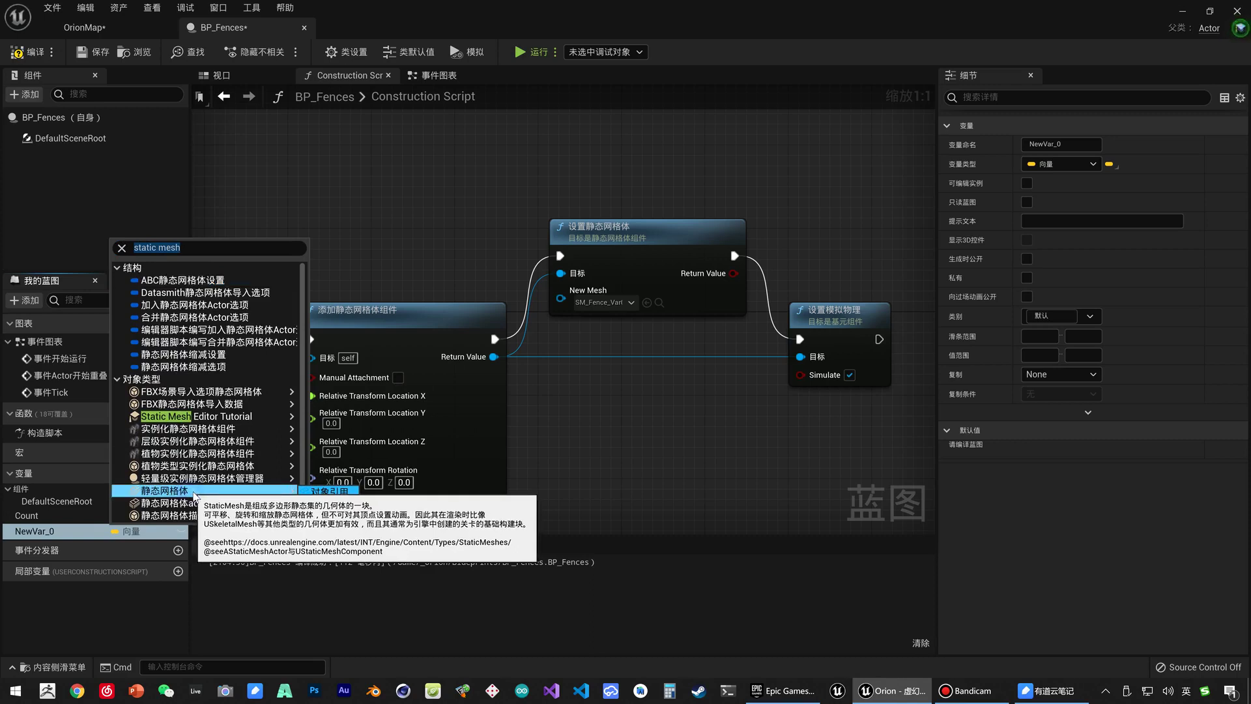
left_click(193, 493)
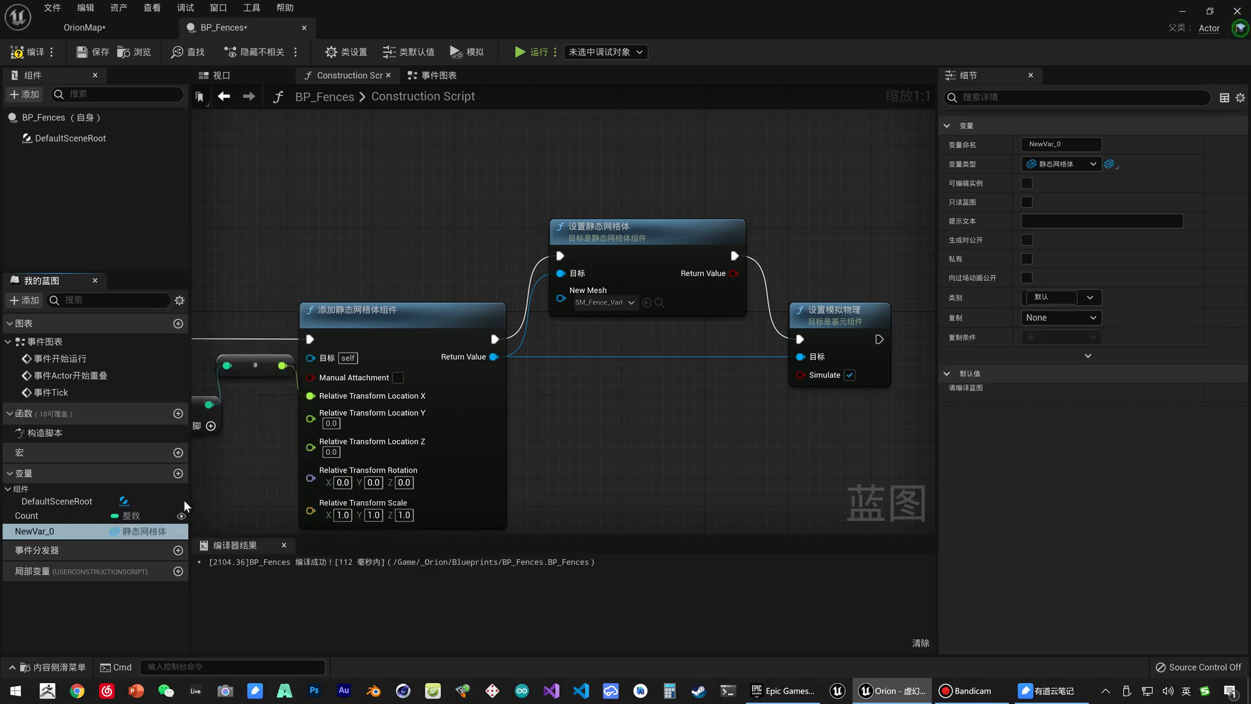
key("F2")
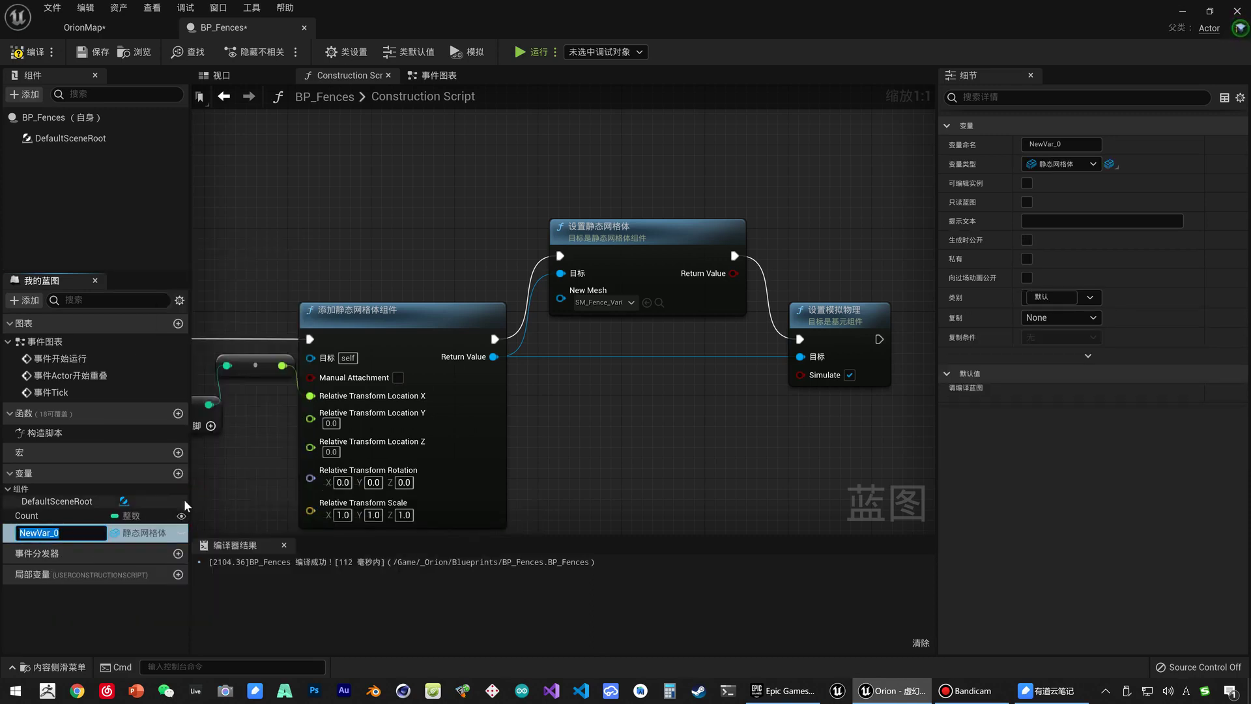
type("Fence")
key("Return")
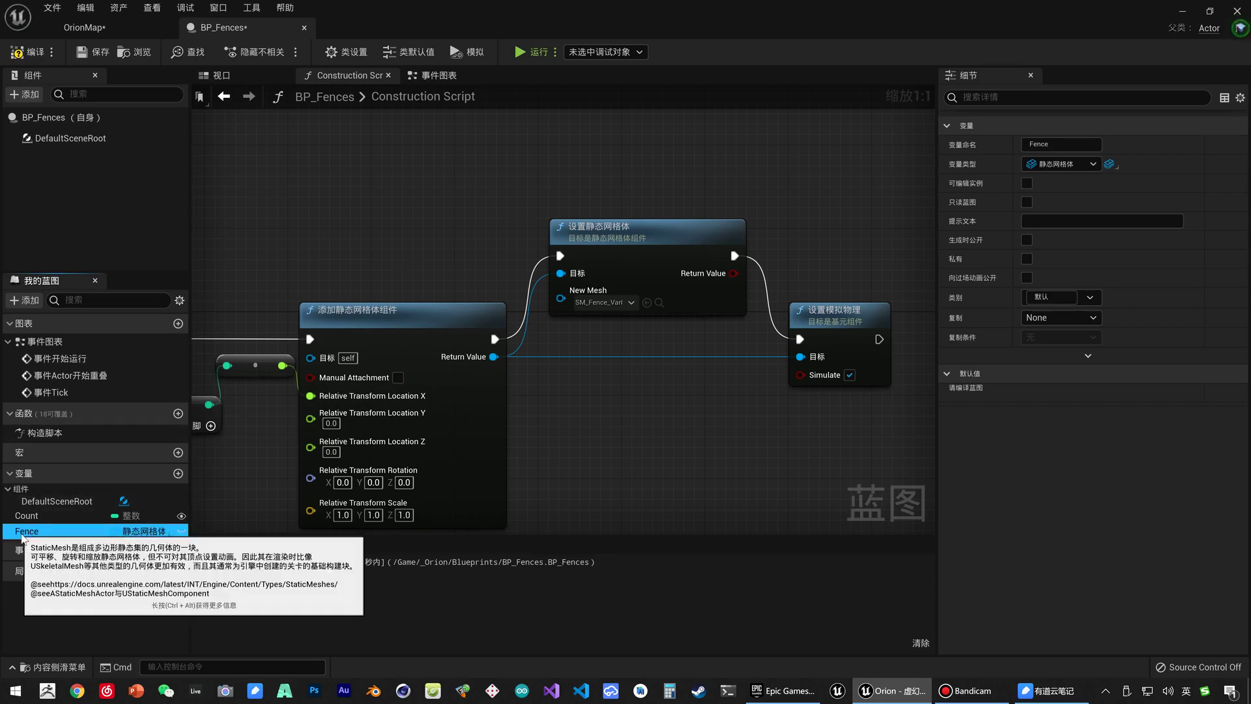
Step: Rename the variable to Fences and change its container type to Array
double_click(64, 532)
type("sS")
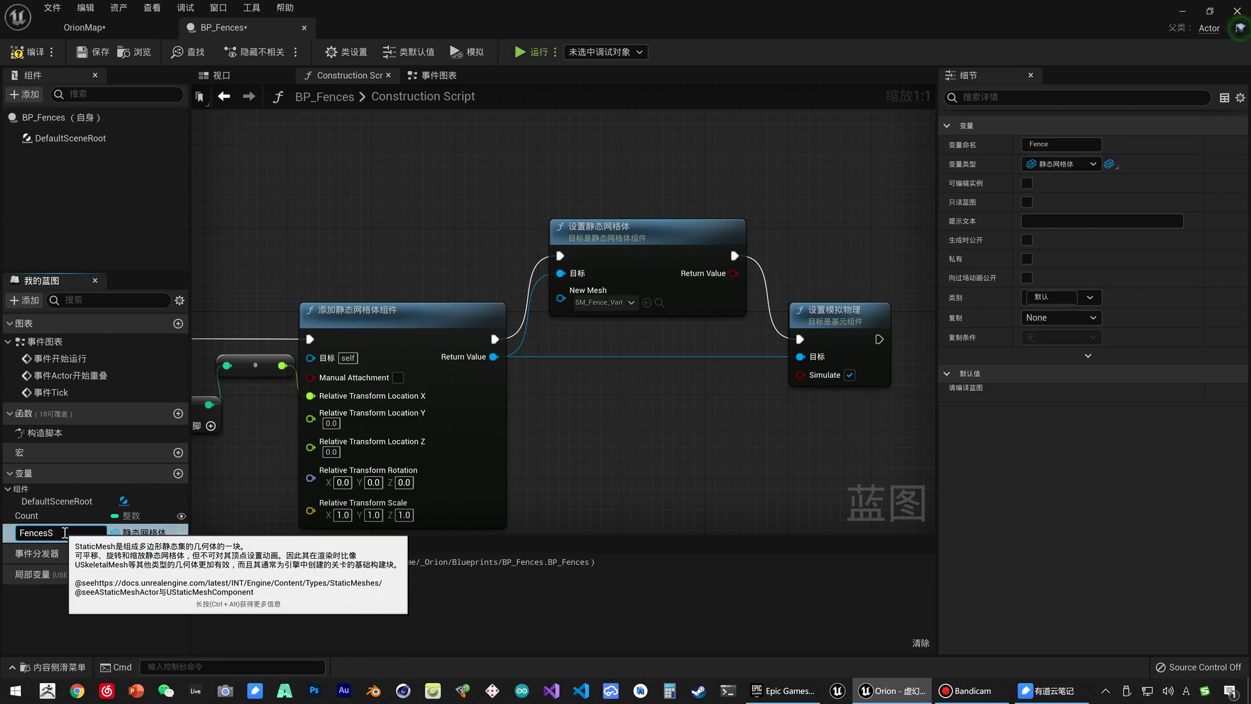
key("Return")
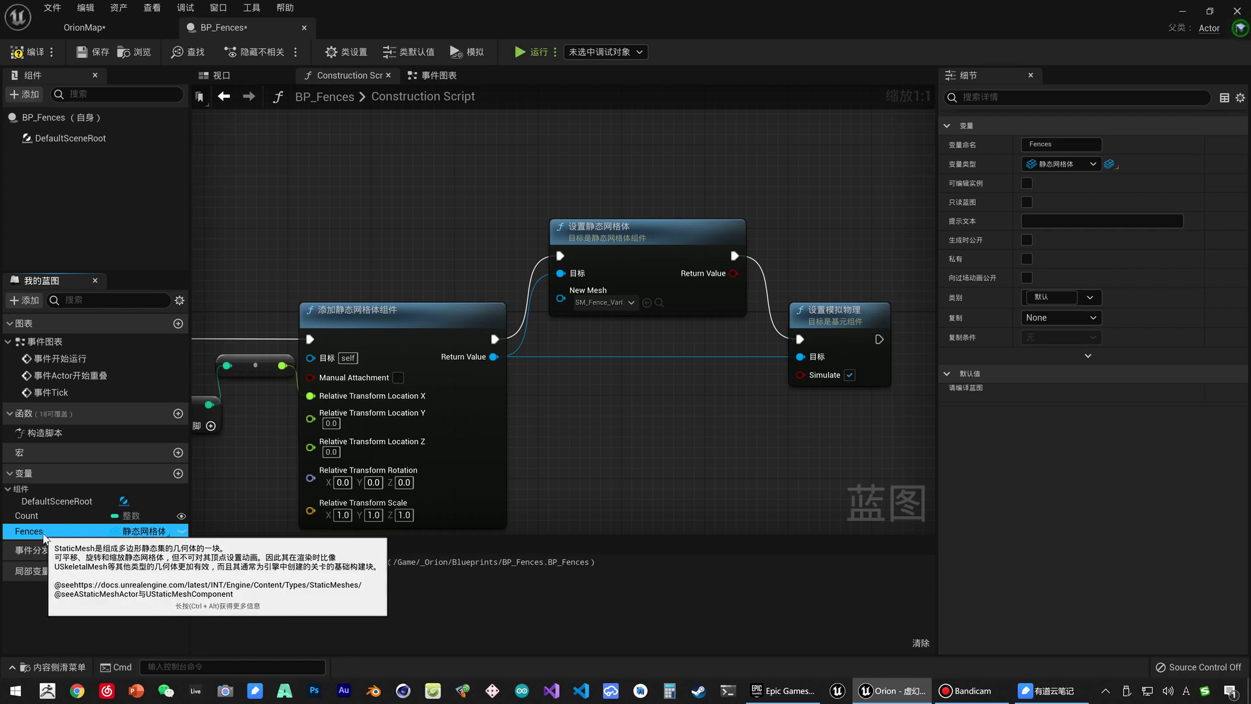
left_click(1109, 165)
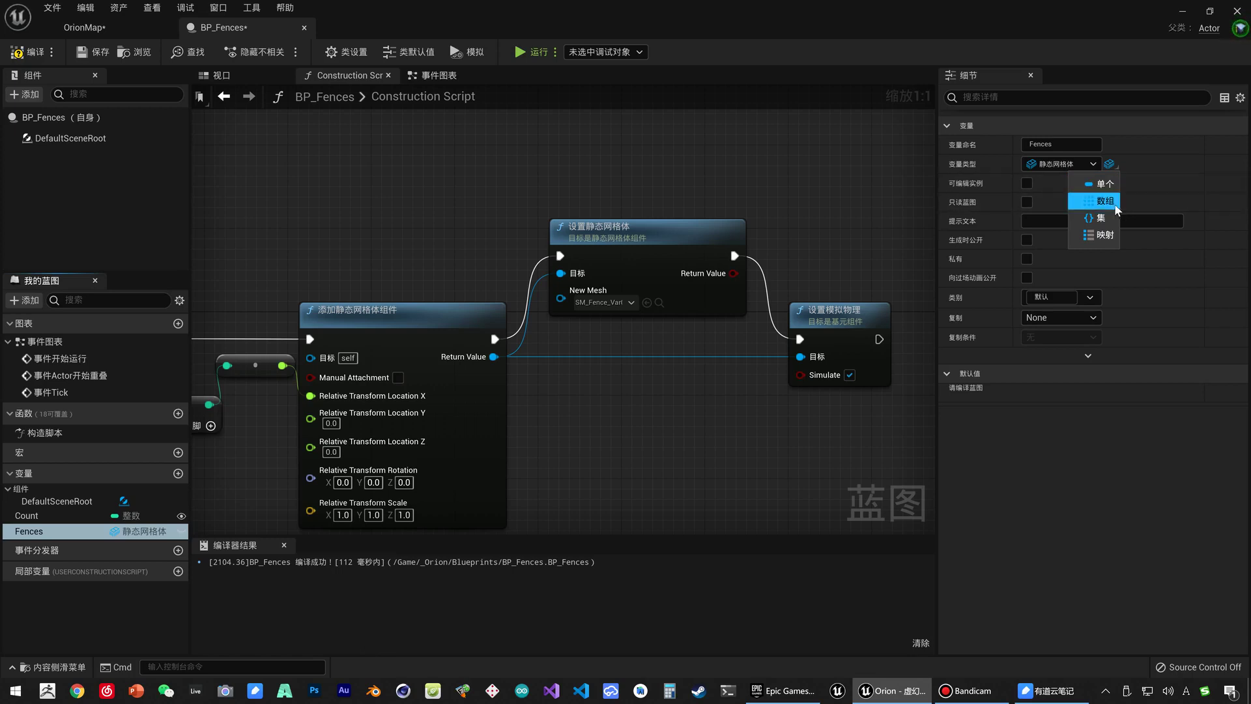
left_click(1110, 201)
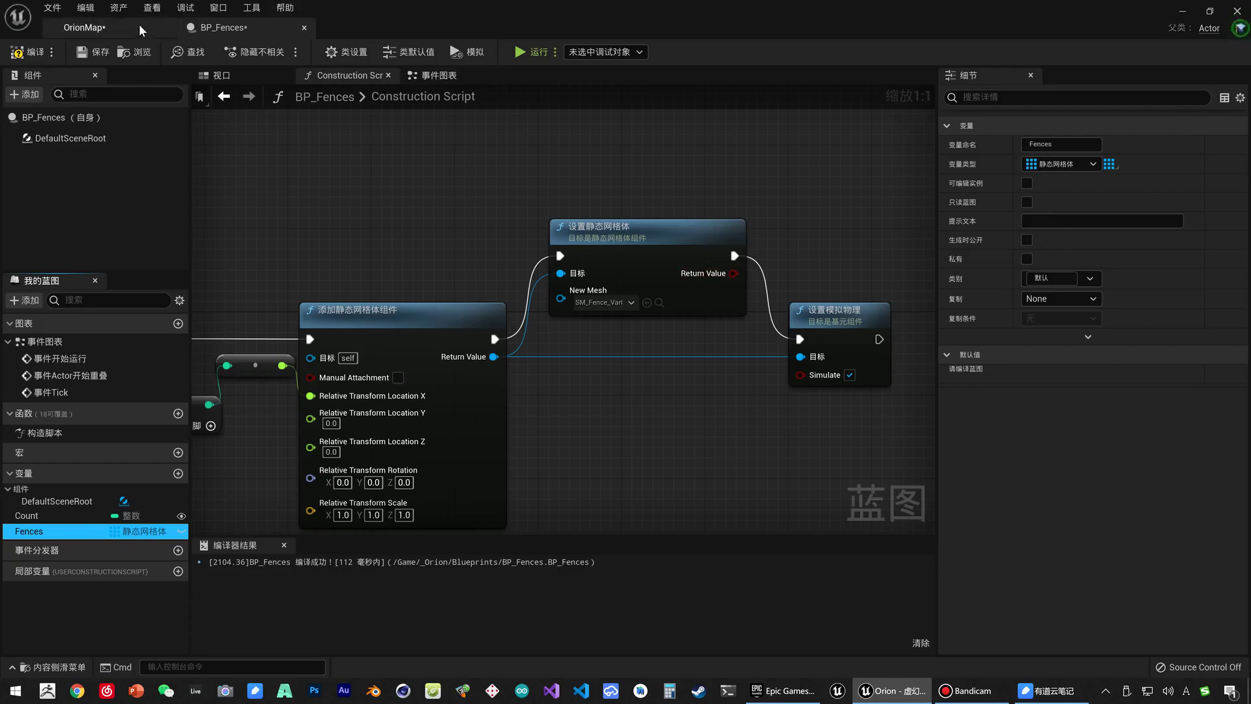
Step: Look over the mesh assets in the Content Drawer, then compile BP_Fences
left_click(84, 27)
left_click(261, 28)
key("ctrl+space")
scroll(1071, 522, "up", 3)
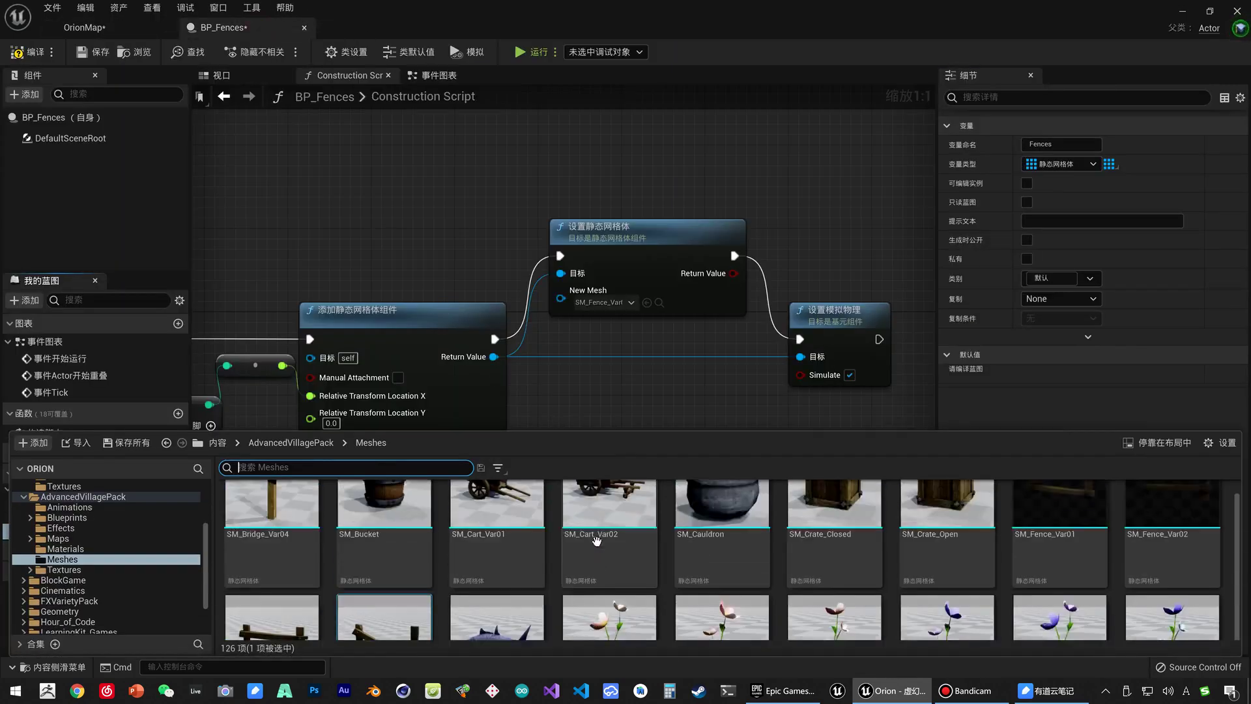
scroll(1071, 522, "up", 2)
scroll(1071, 523, "down", 1)
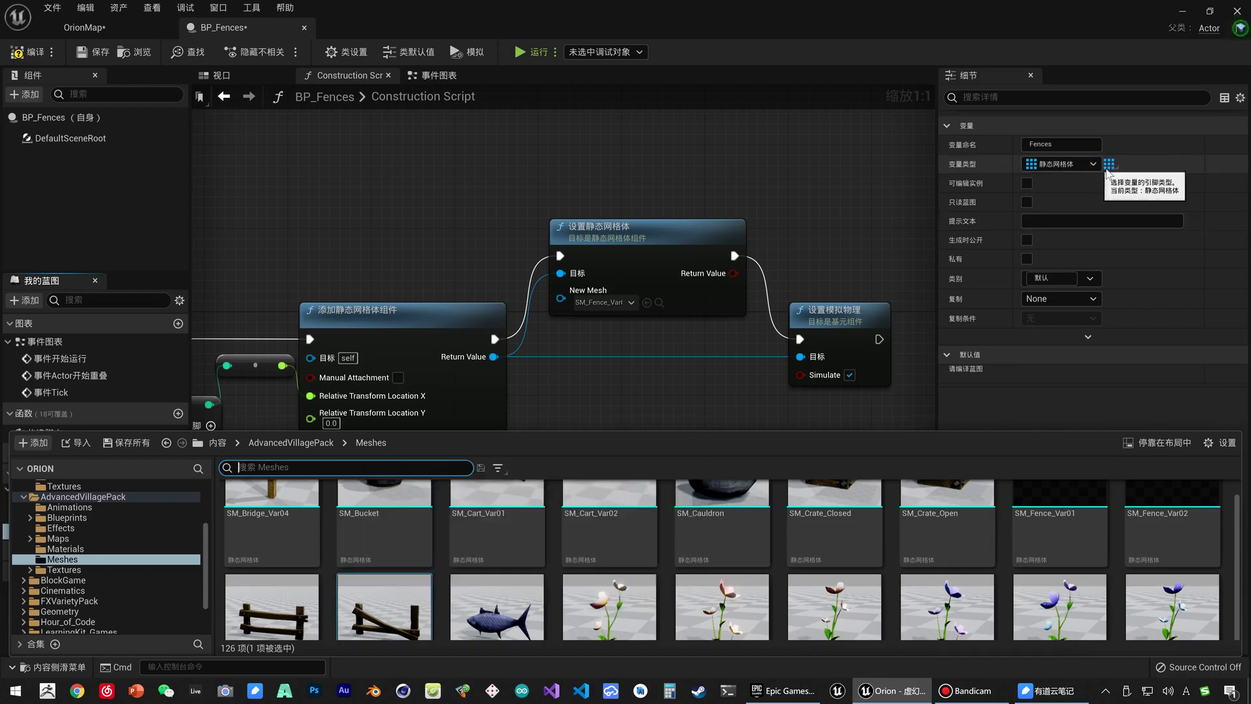
right_click_drag(635, 337, 508, 317)
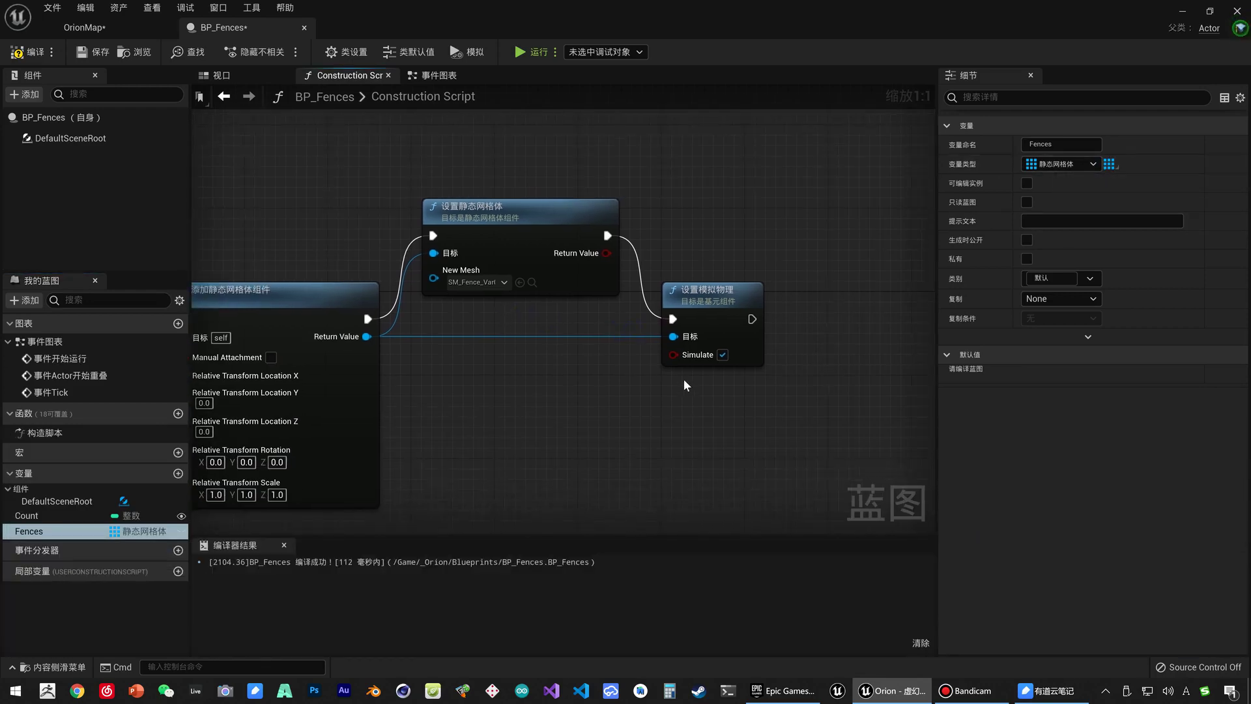
left_click(35, 57)
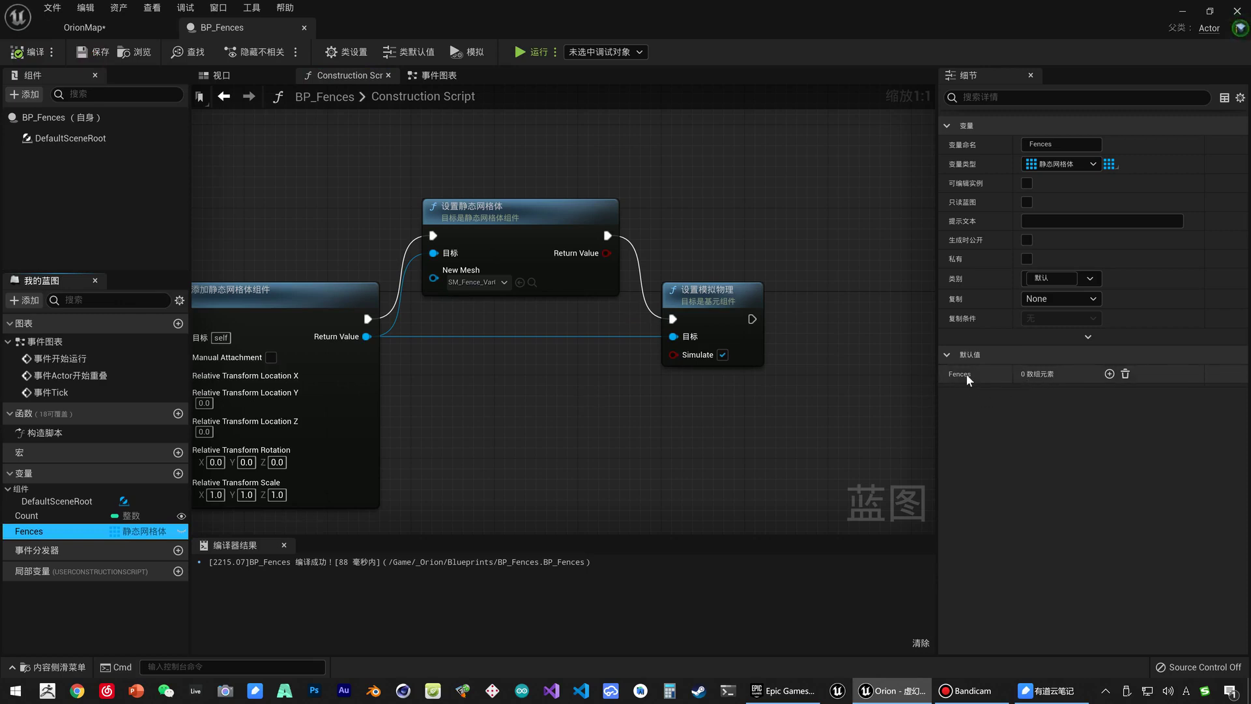
Step: Add four elements to the Fences array and drop SM_Fence_Var01 into the first one
left_click(1109, 374)
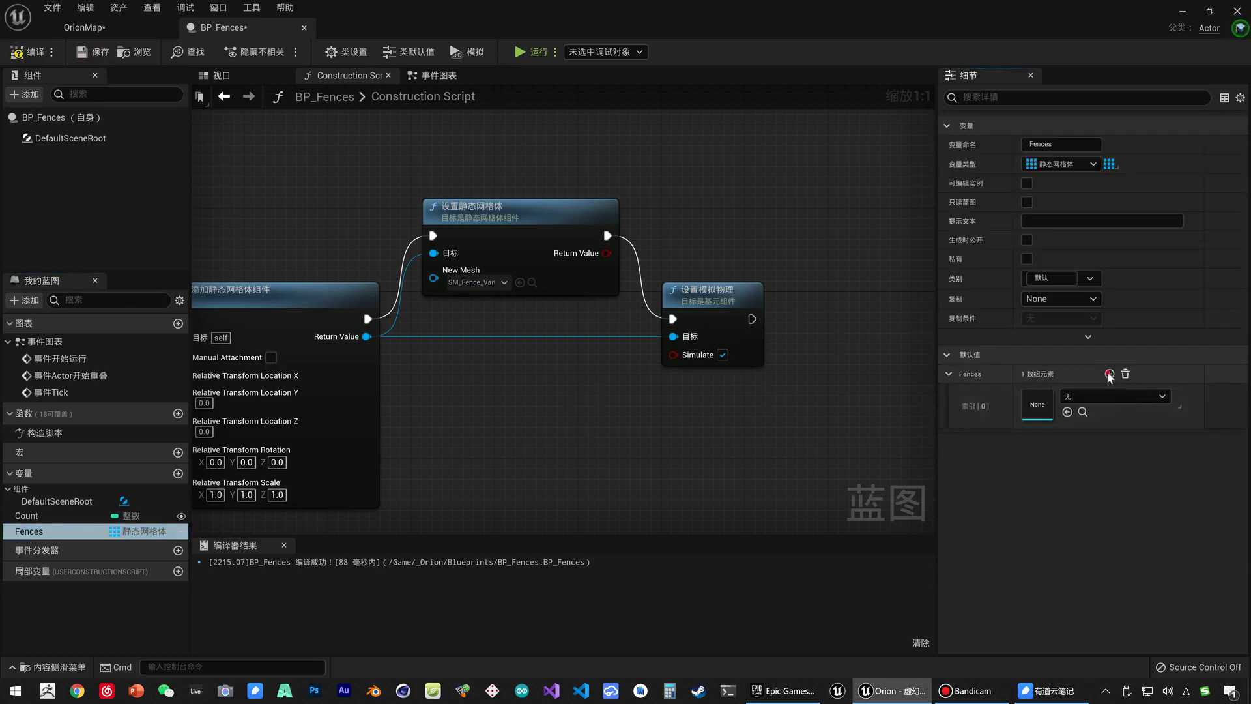
left_click(1109, 374)
left_click(1109, 374)
left_click(1109, 374)
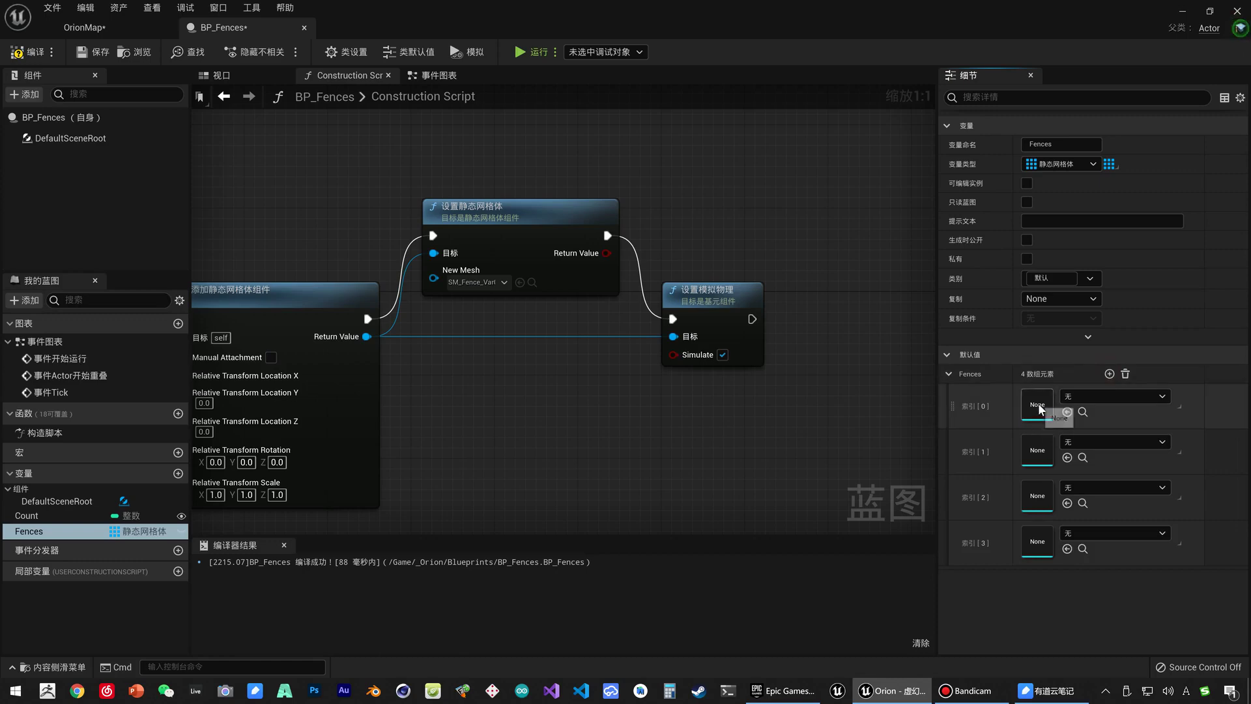
key("ctrl+space")
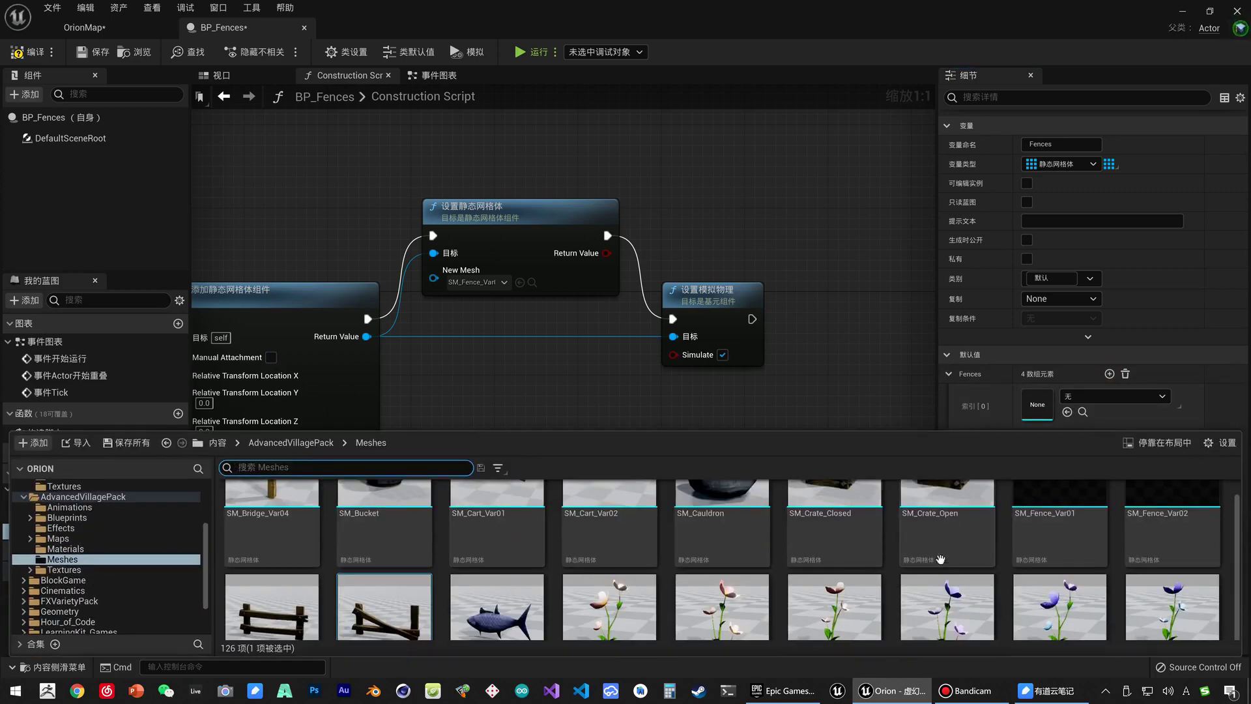
left_click_drag(1055, 503, 1038, 404)
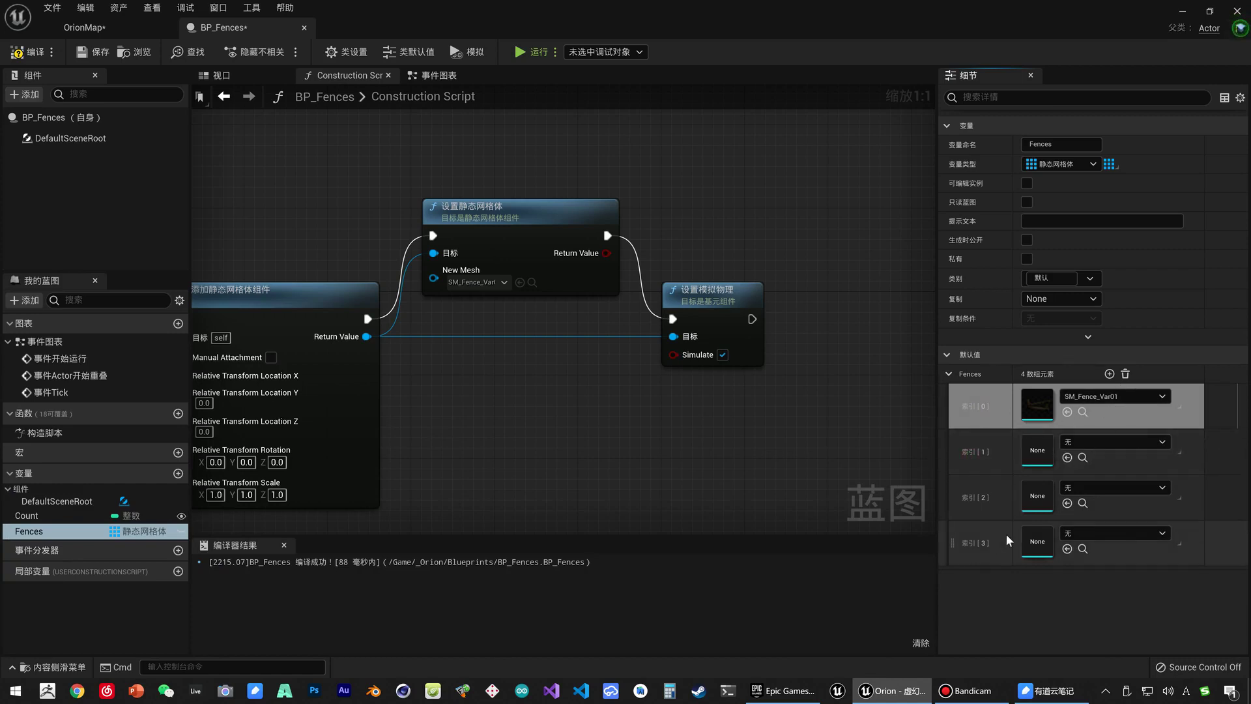
Step: Remove the empty Fences elements and duplicate the SM_Fence_Var01 entry
left_click(1181, 546)
left_click(1201, 569)
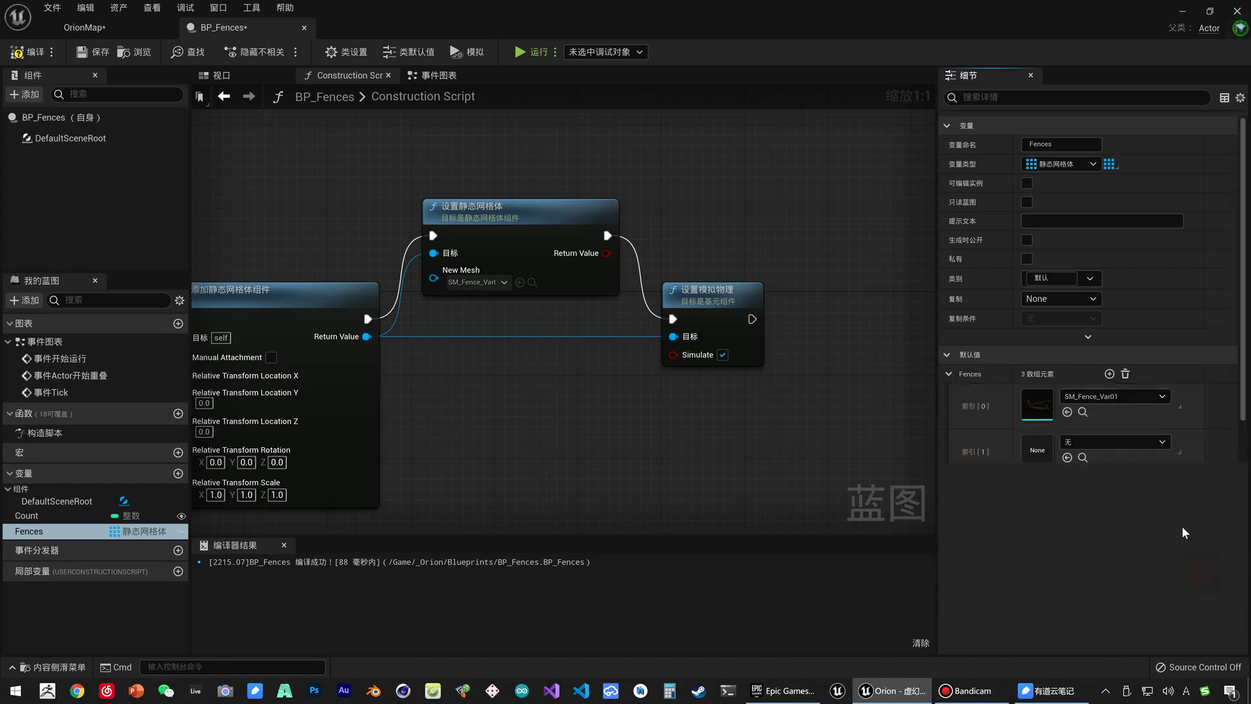
left_click(1180, 498)
left_click(1196, 531)
left_click(1181, 453)
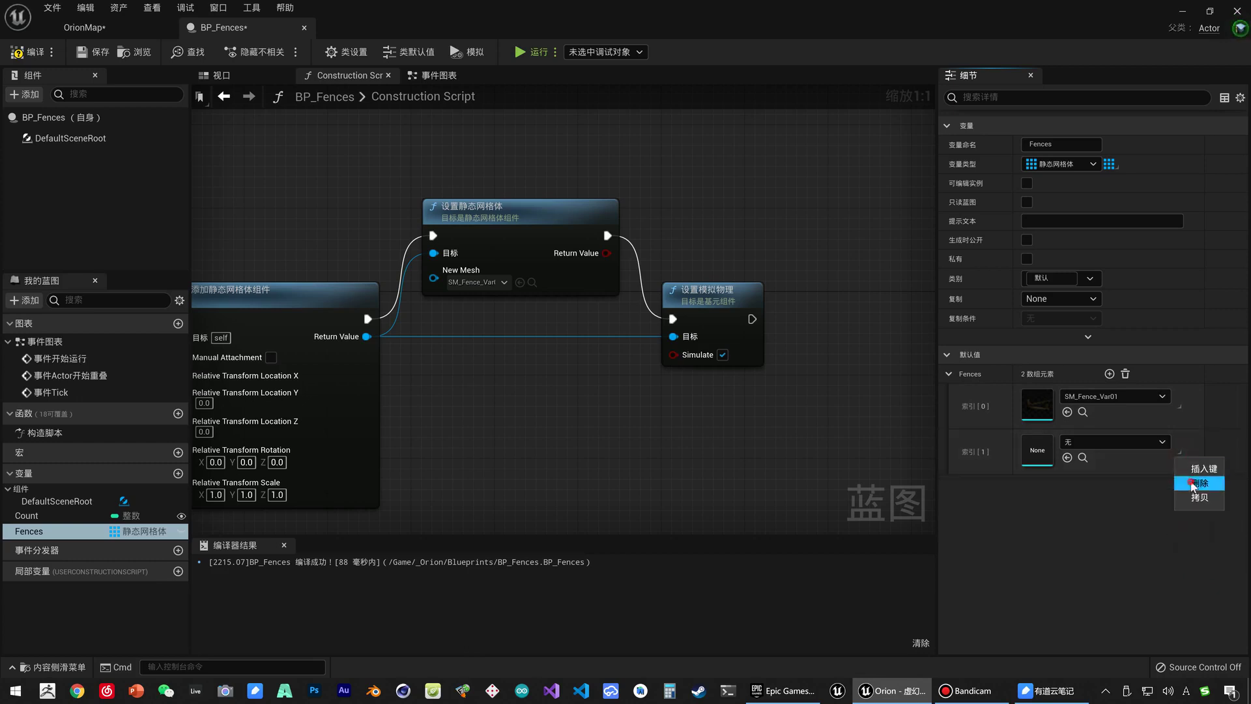
left_click(1199, 482)
left_click(1178, 407)
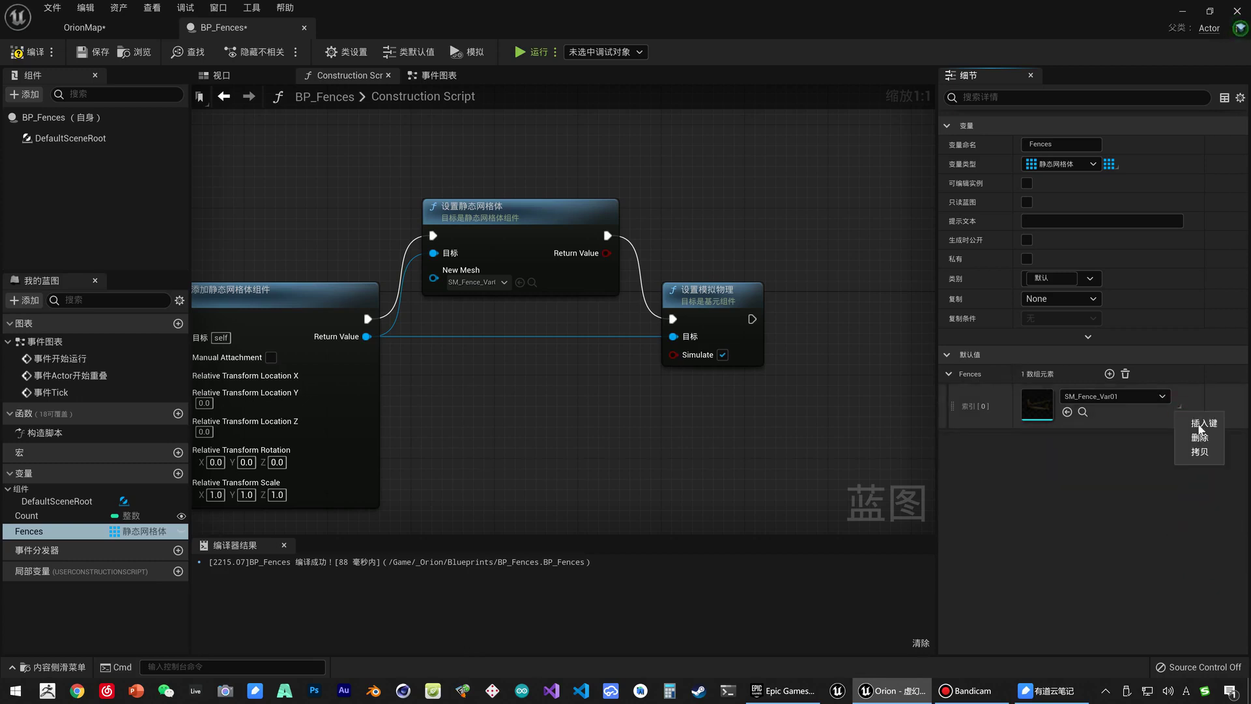
left_click(1212, 458)
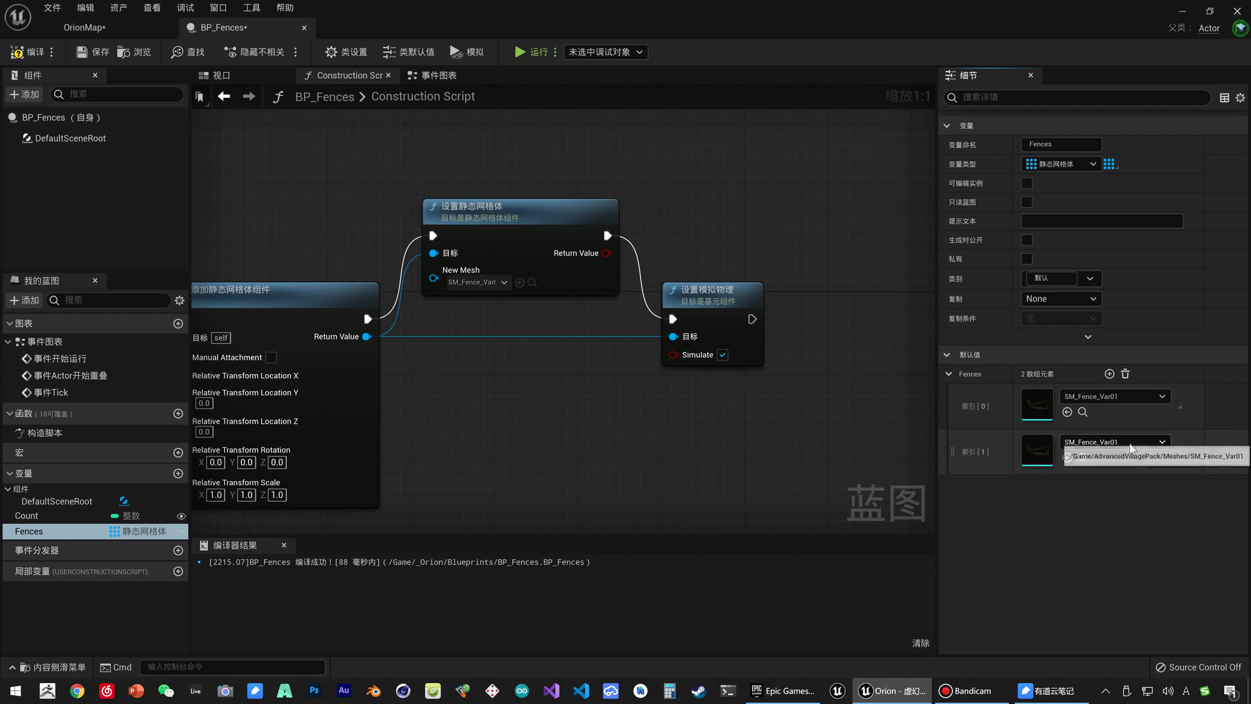
Step: Set the following elements to SM_Fence_Var02, SM_Fence_Var03 and SM_Fence_Var04
left_click(1161, 443)
left_click(1165, 410)
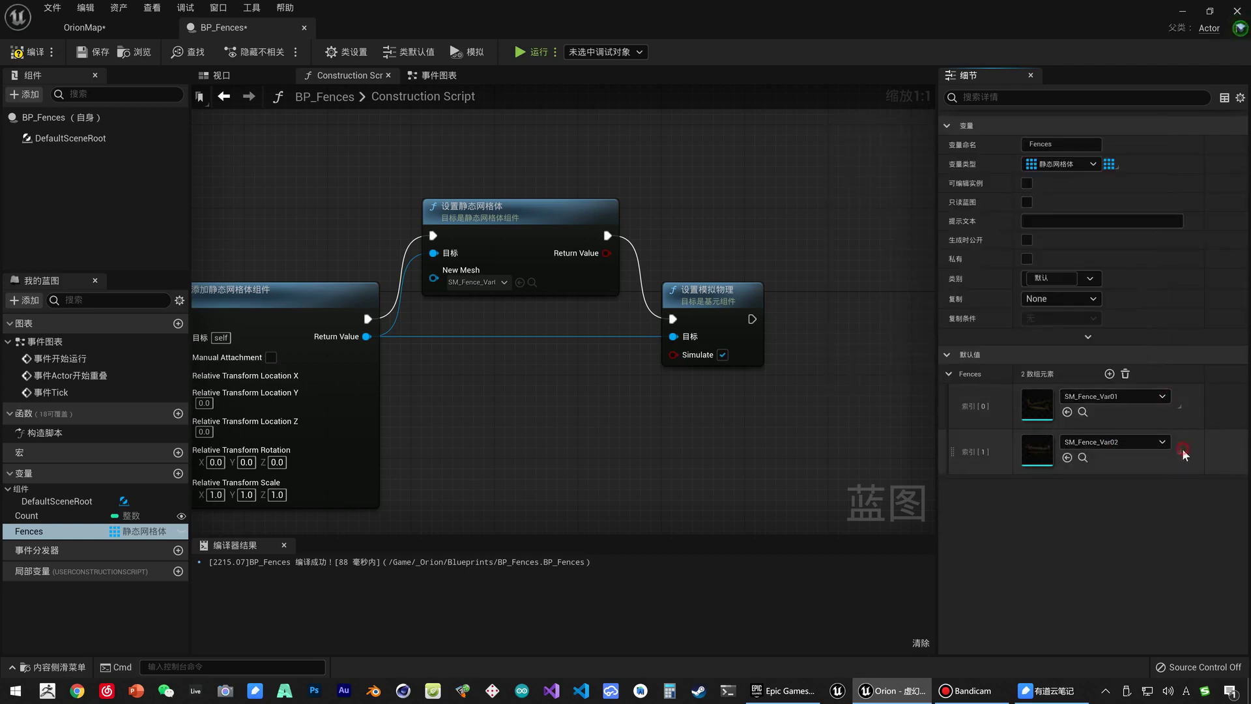
left_click(1161, 488)
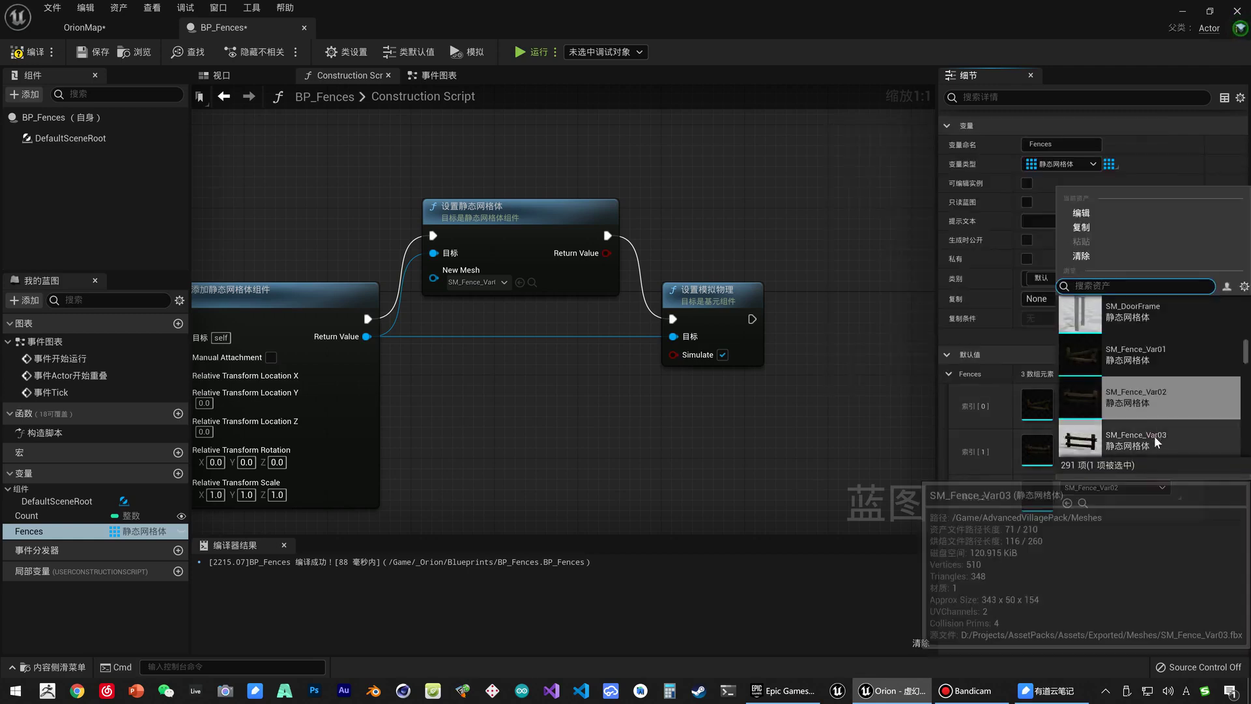
left_click(1108, 521)
left_click(1179, 499)
left_click(1200, 543)
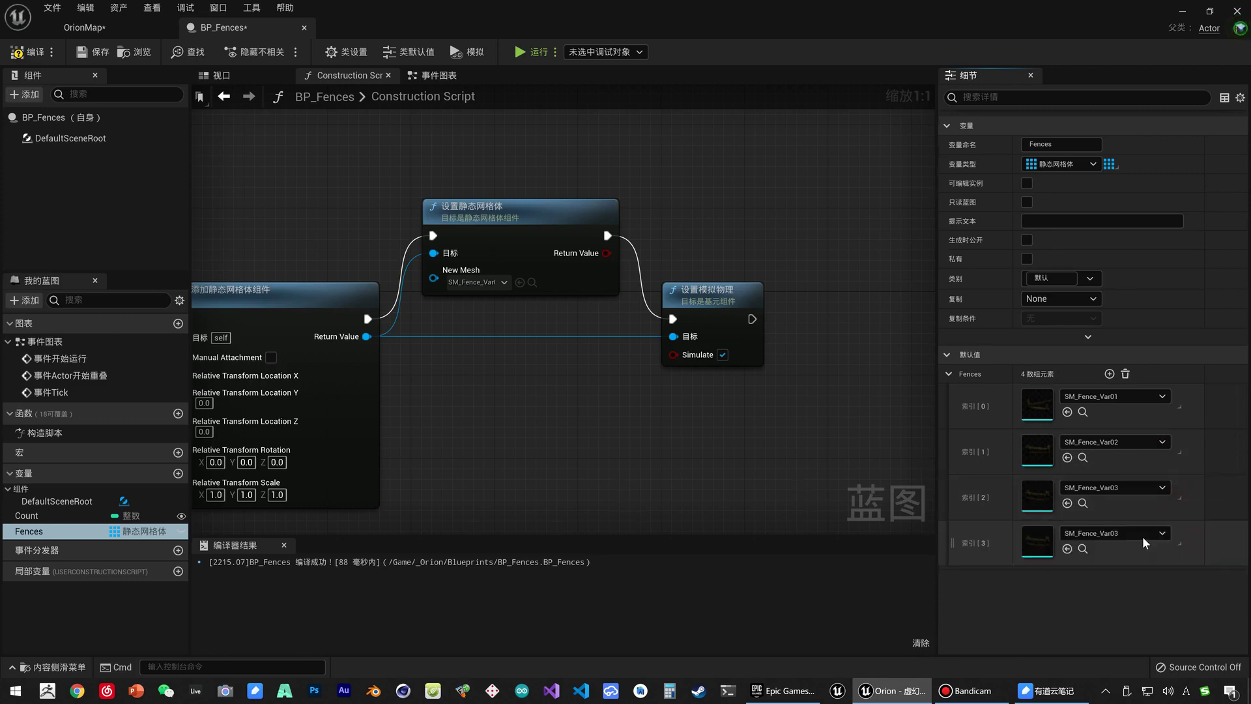
left_click(1161, 533)
left_click(1155, 464)
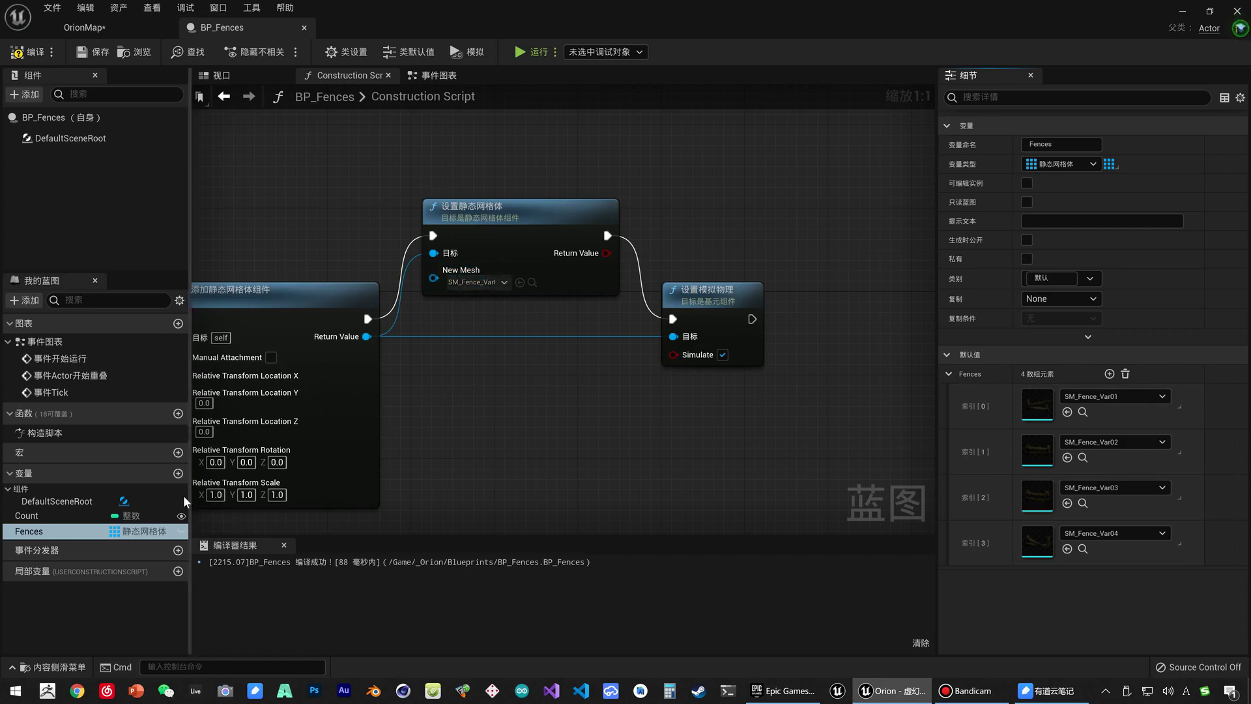
Step: Place a Fences getter in the graph and wire it into a new array GET node
mouse_move(785, 417)
left_mouse_down()
mouse_move(456, 221)
mouse_move(550, 221)
left_mouse_up()
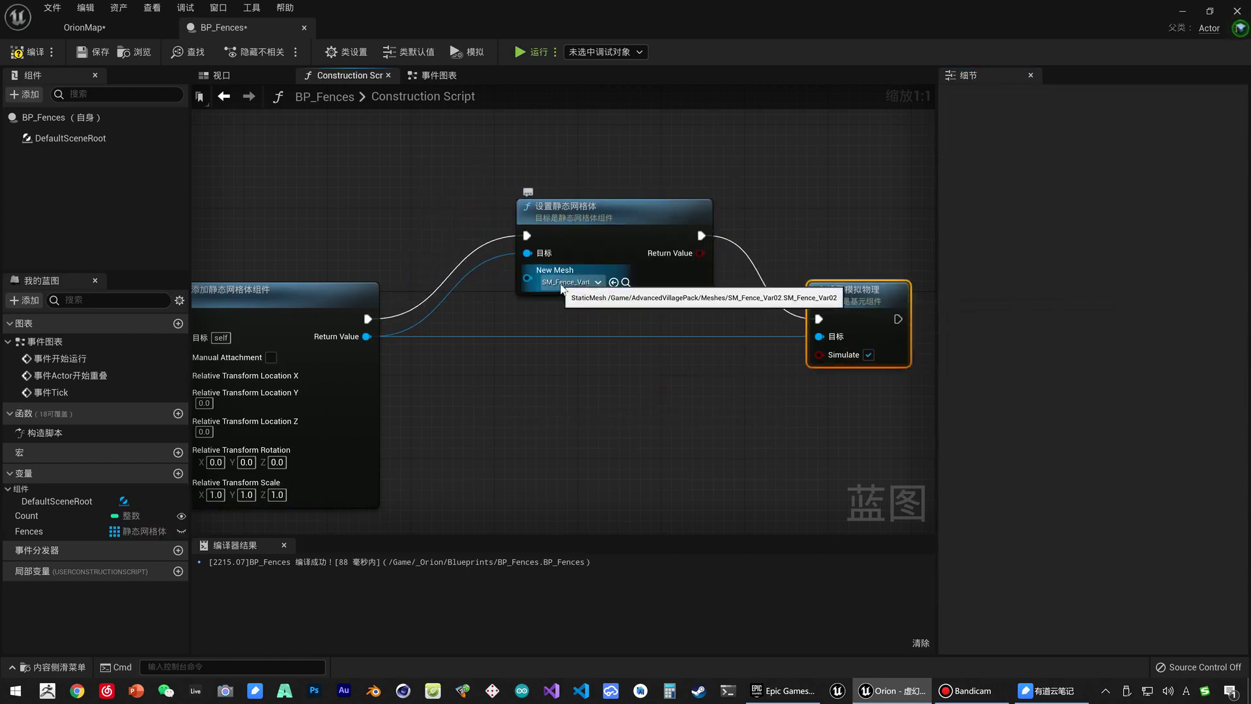
right_click_drag(602, 521, 686, 531)
left_click_drag(29, 531, 315, 217)
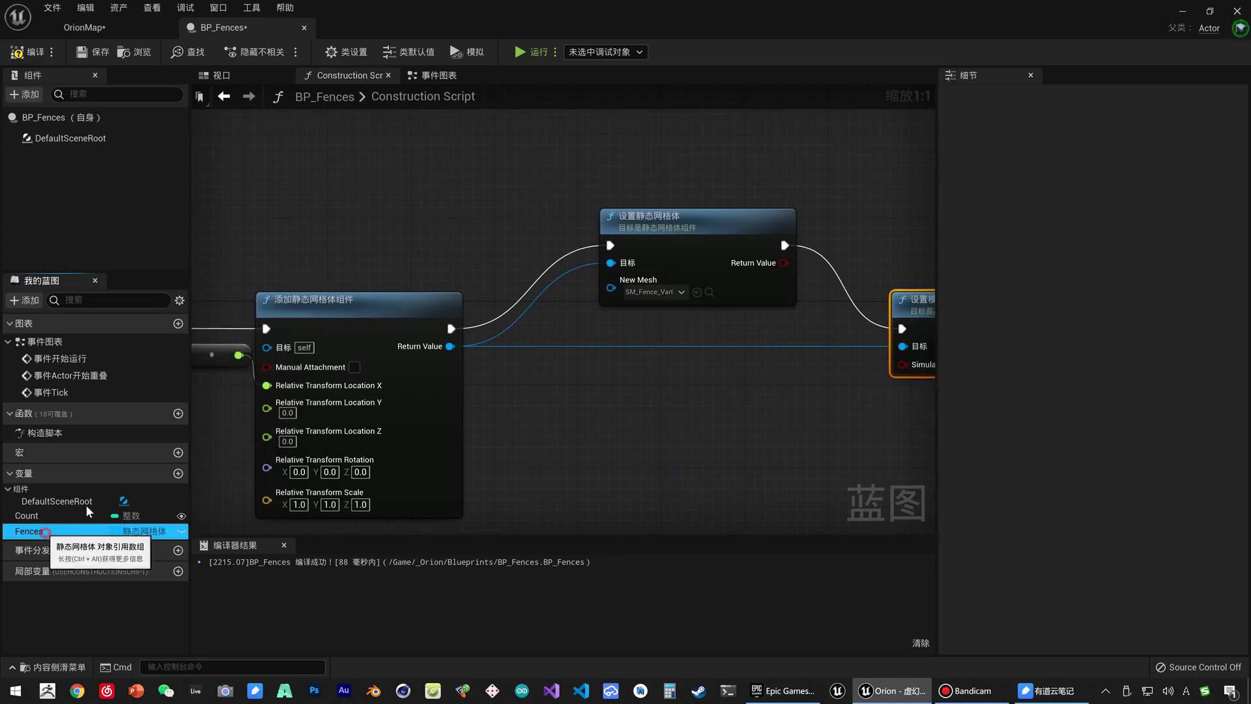
left_click(350, 239)
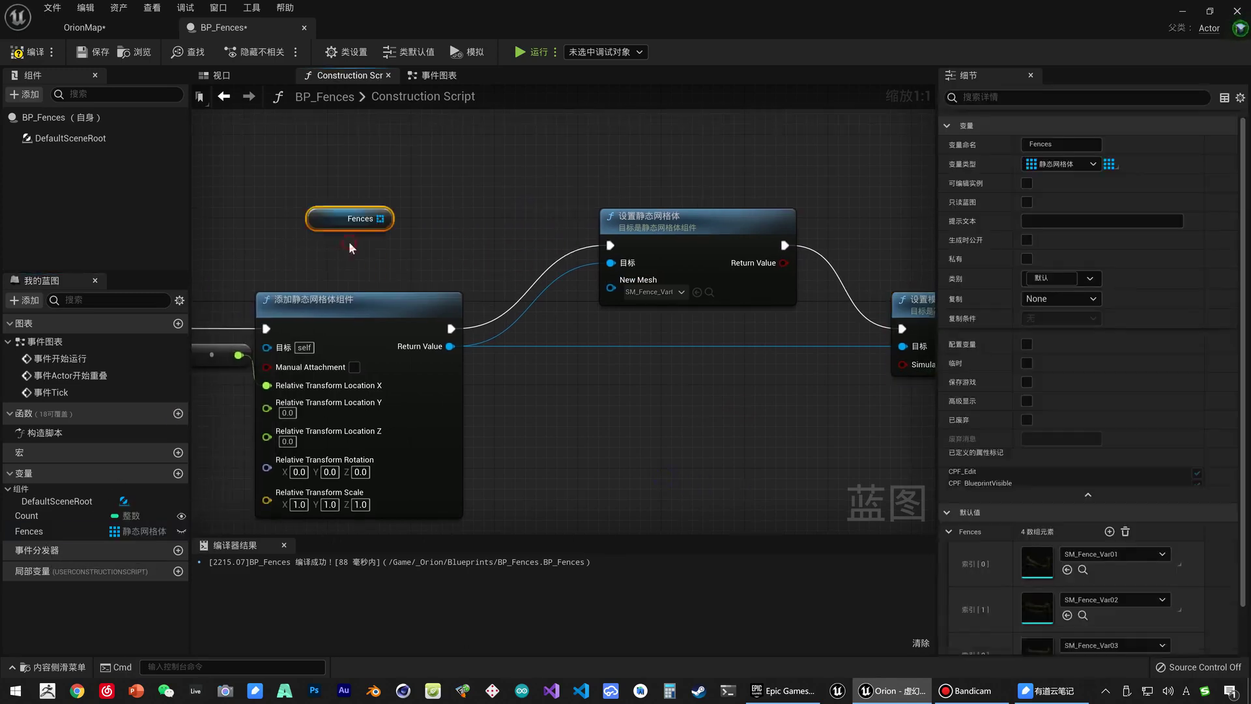
right_click_drag(404, 241, 471, 249)
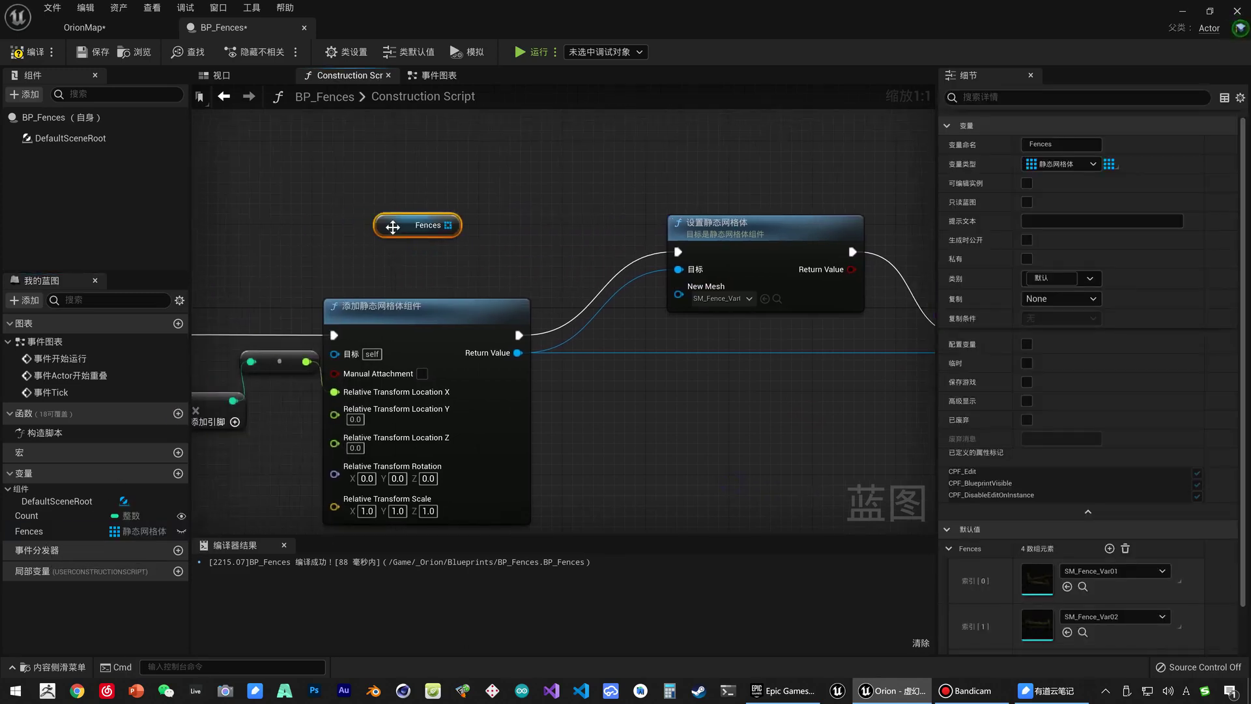
mouse_move(392, 227)
left_mouse_down()
mouse_move(371, 196)
mouse_move(497, 207)
left_mouse_up()
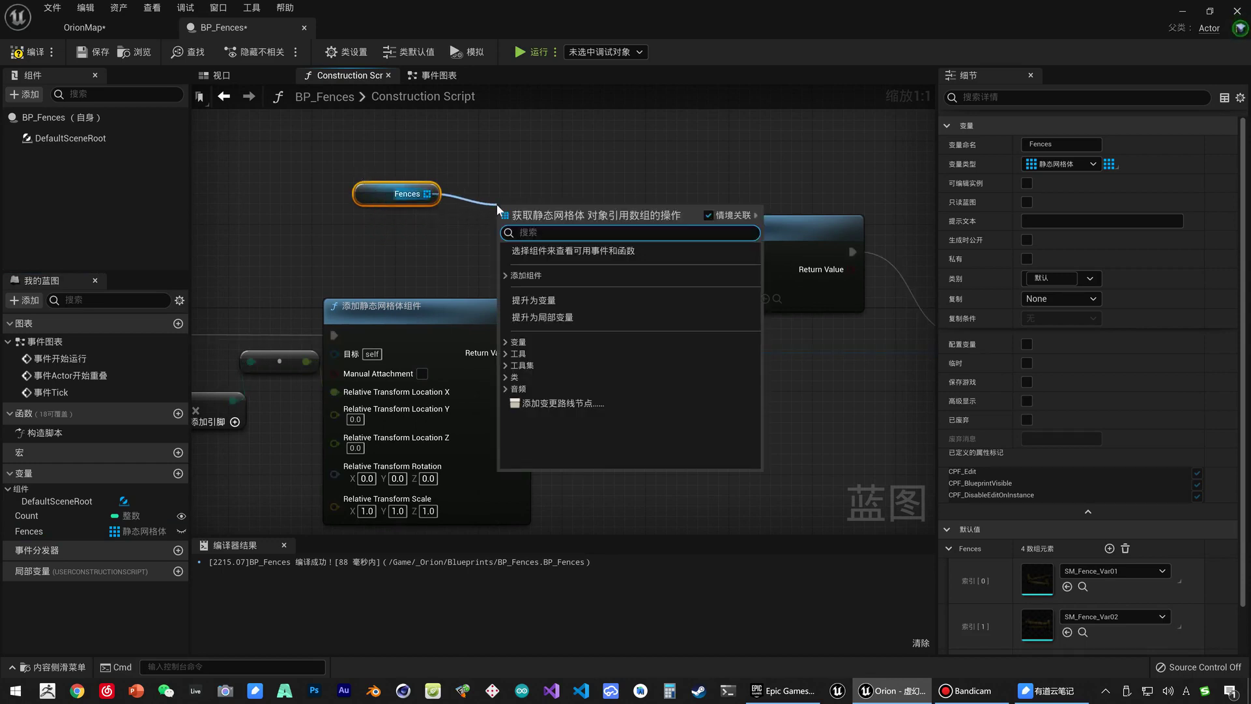
type("GET")
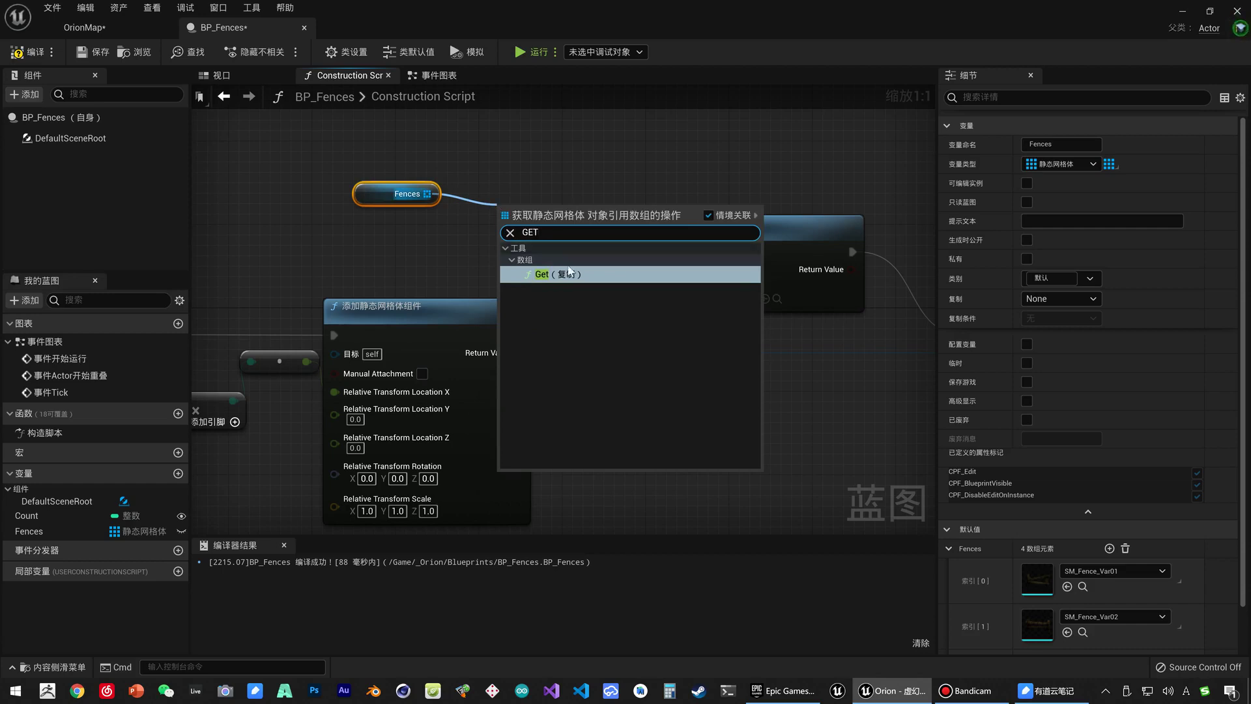
left_click(577, 282)
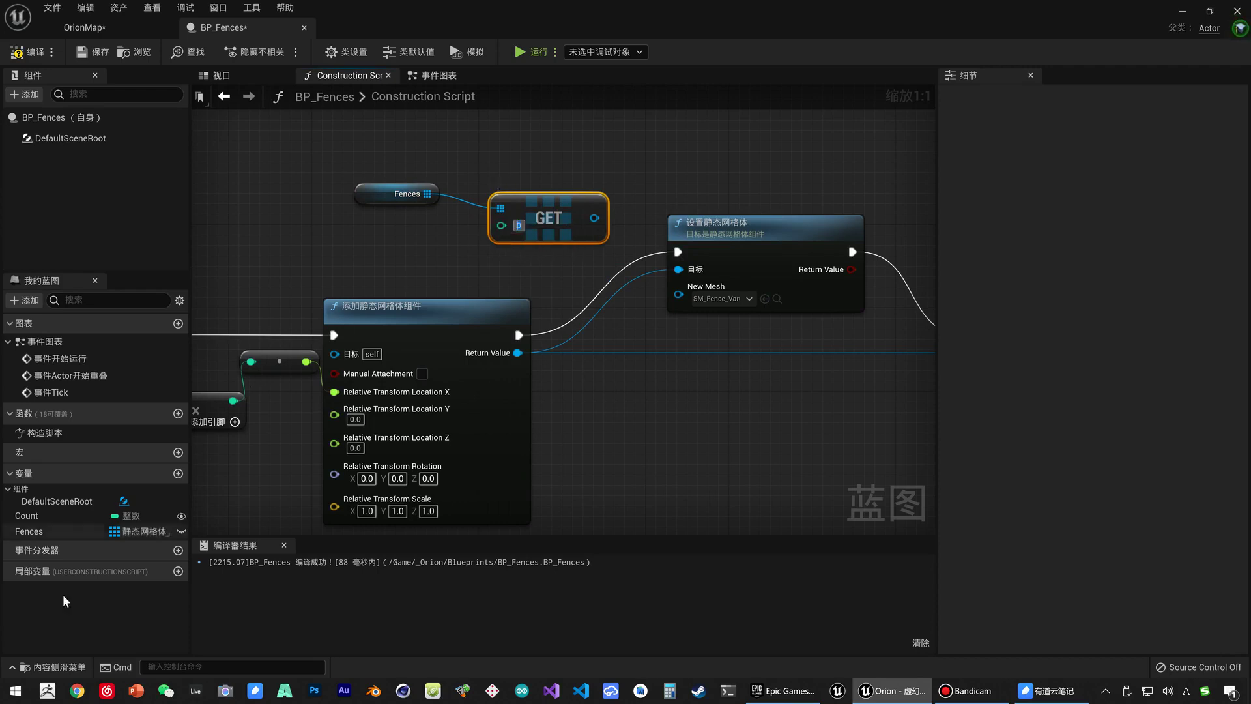
Step: Search 'random in' and add a Random Integer in Range node to the construction script
left_click(39, 531)
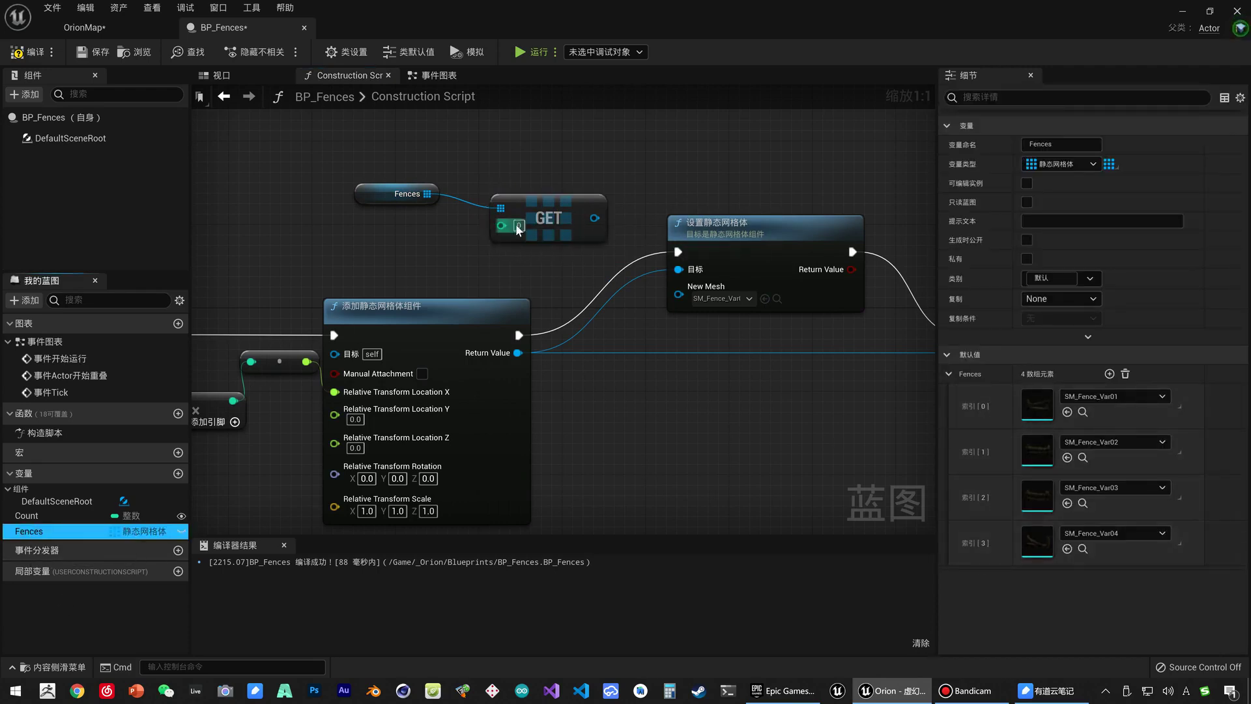
right_click_drag(516, 229, 580, 248)
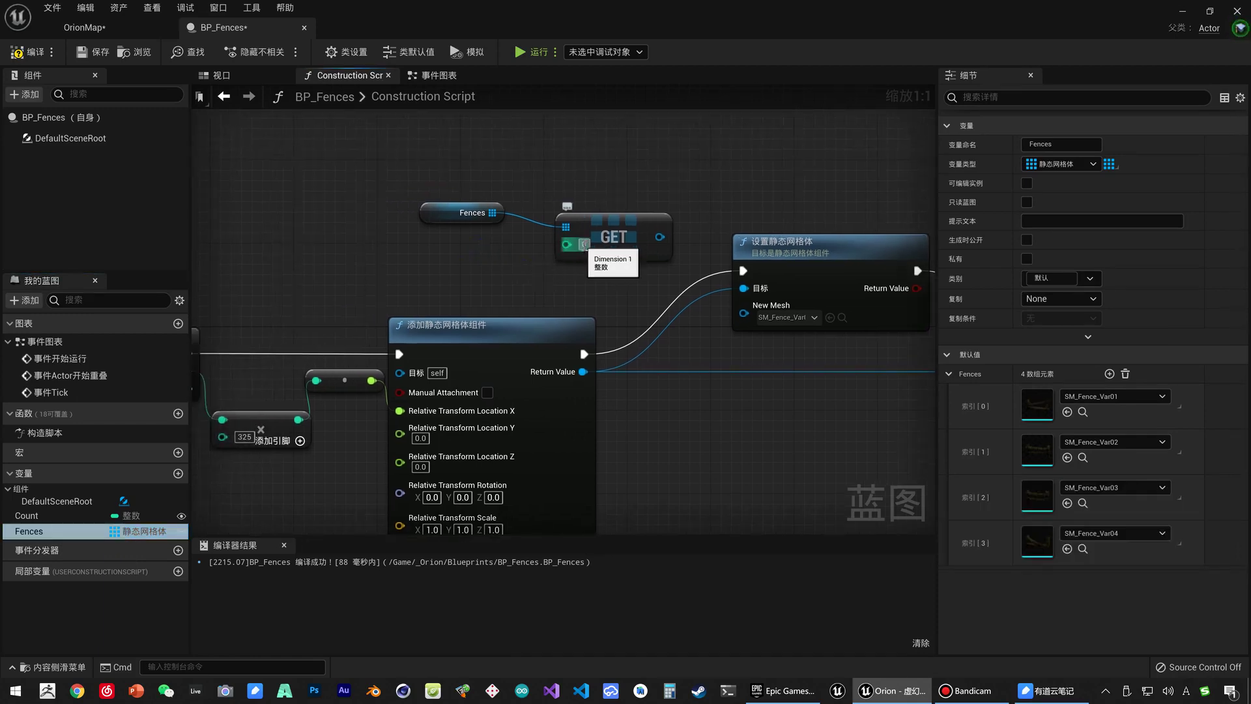
right_click_drag(503, 272, 539, 269)
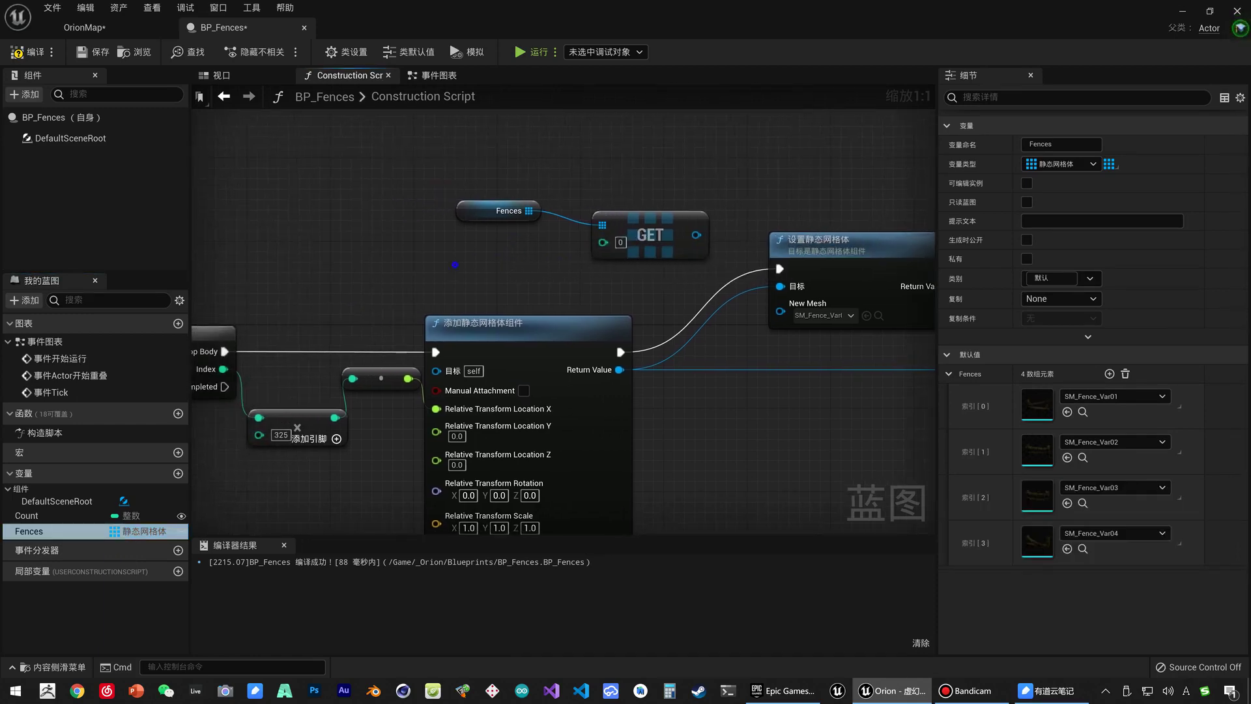
right_click_drag(454, 264, 458, 267)
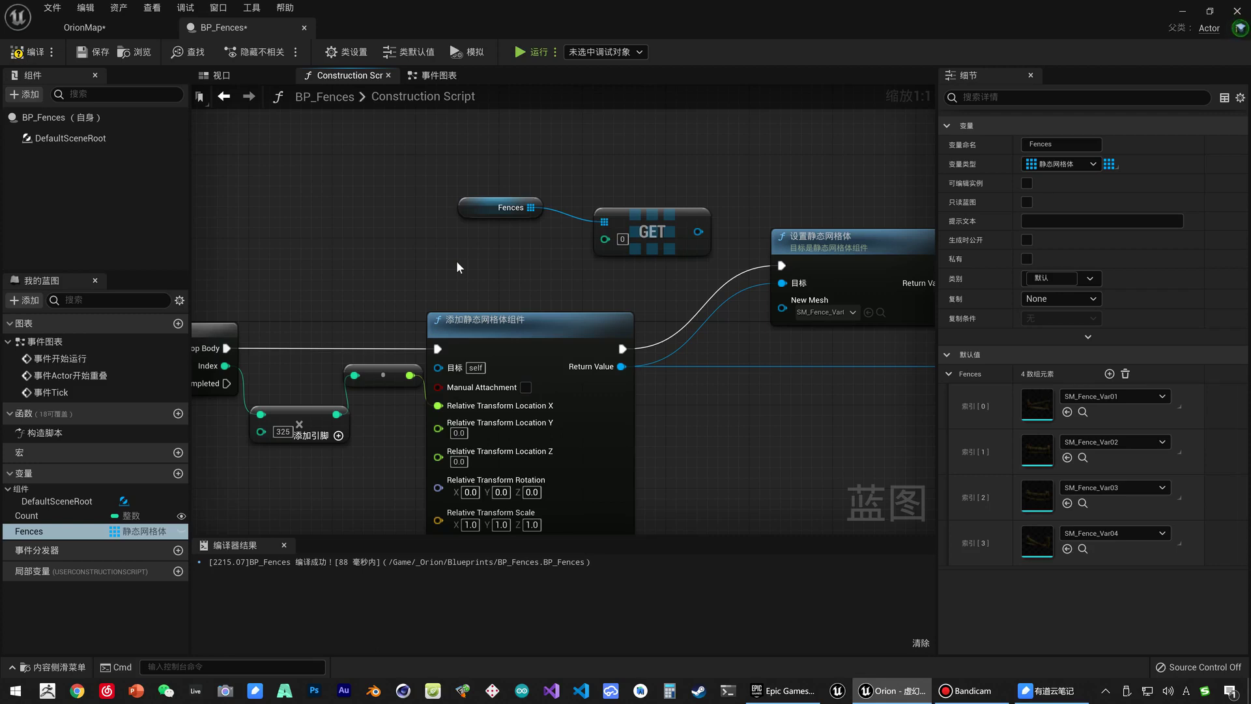
right_click(466, 262)
type("RANG")
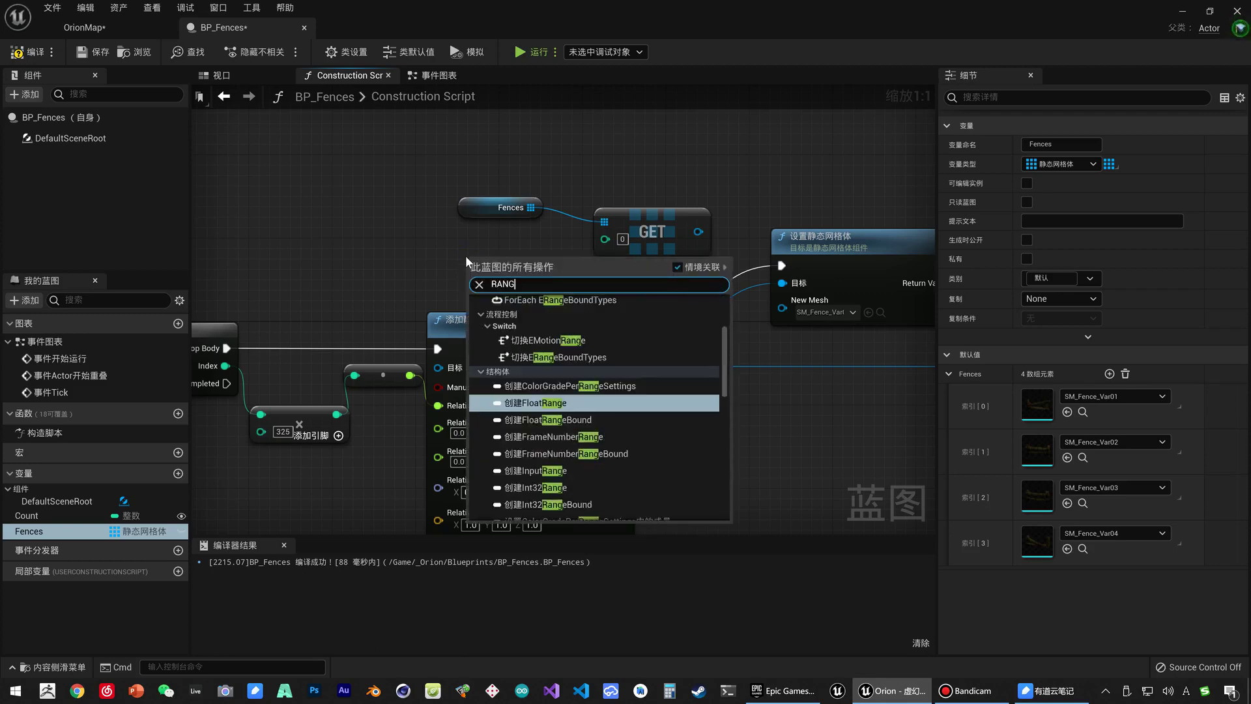
key("BackSpace")
type("DOM")
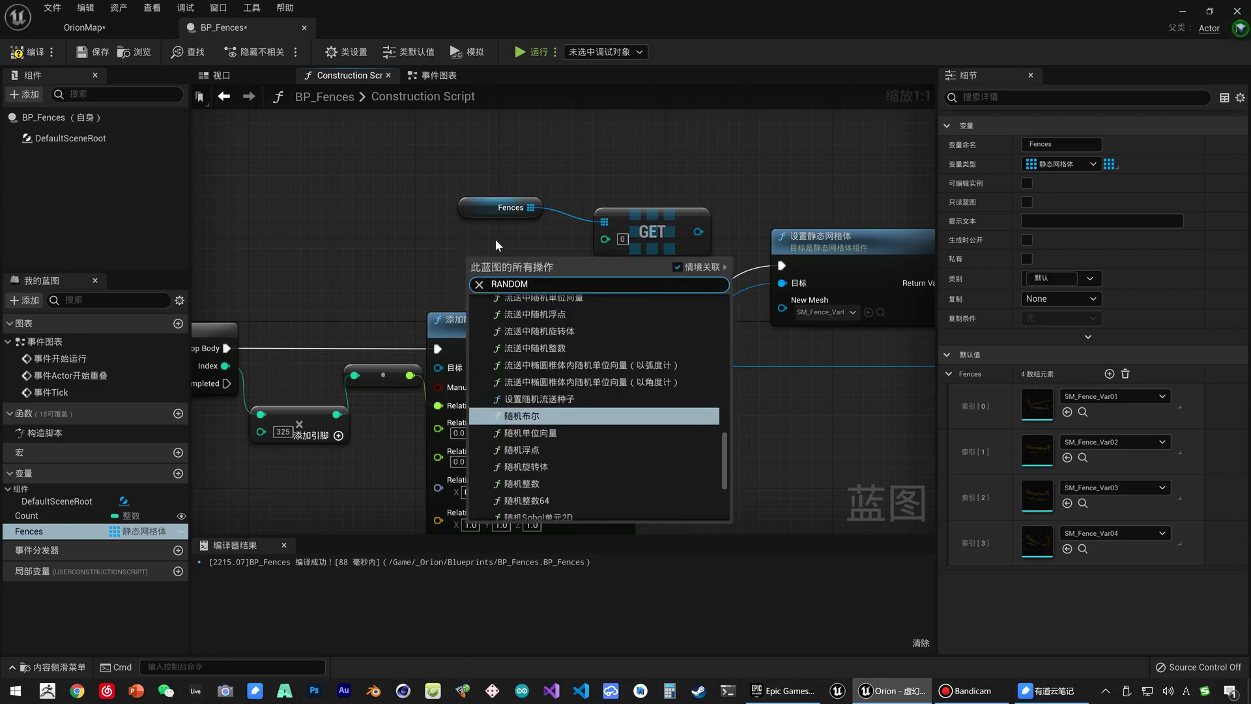
type(" IN")
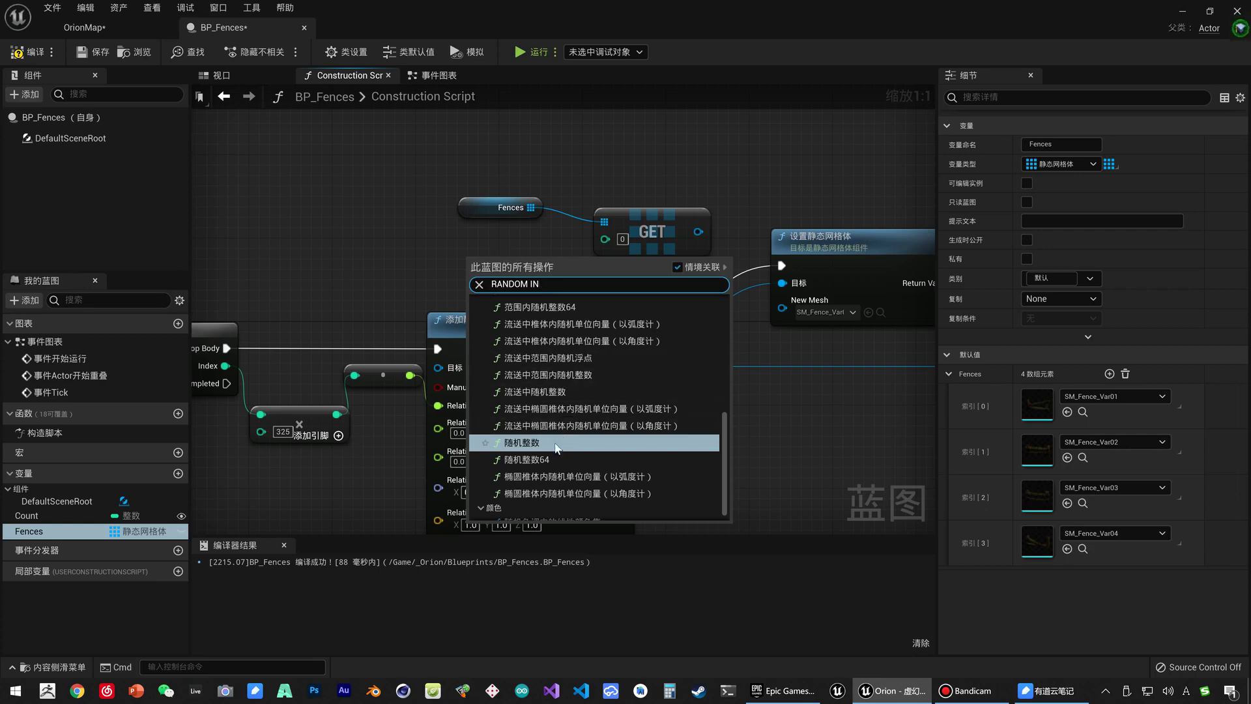
scroll(556, 448, "up", 3)
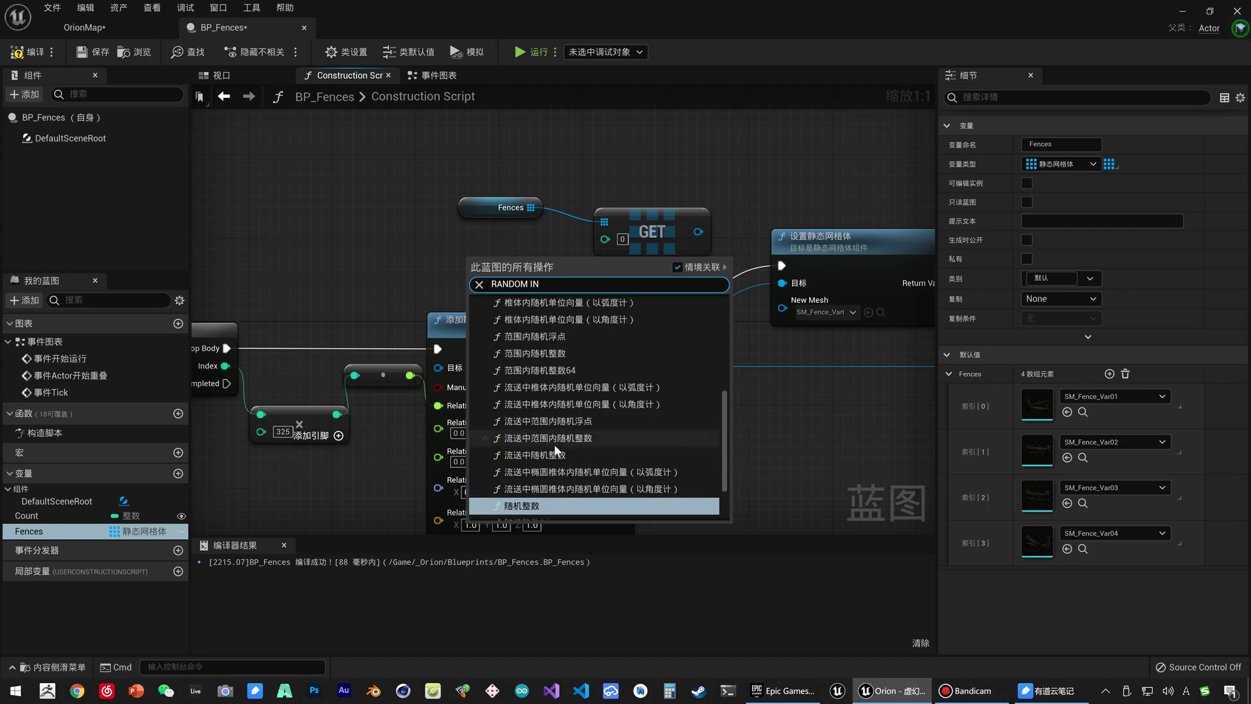
left_click(564, 354)
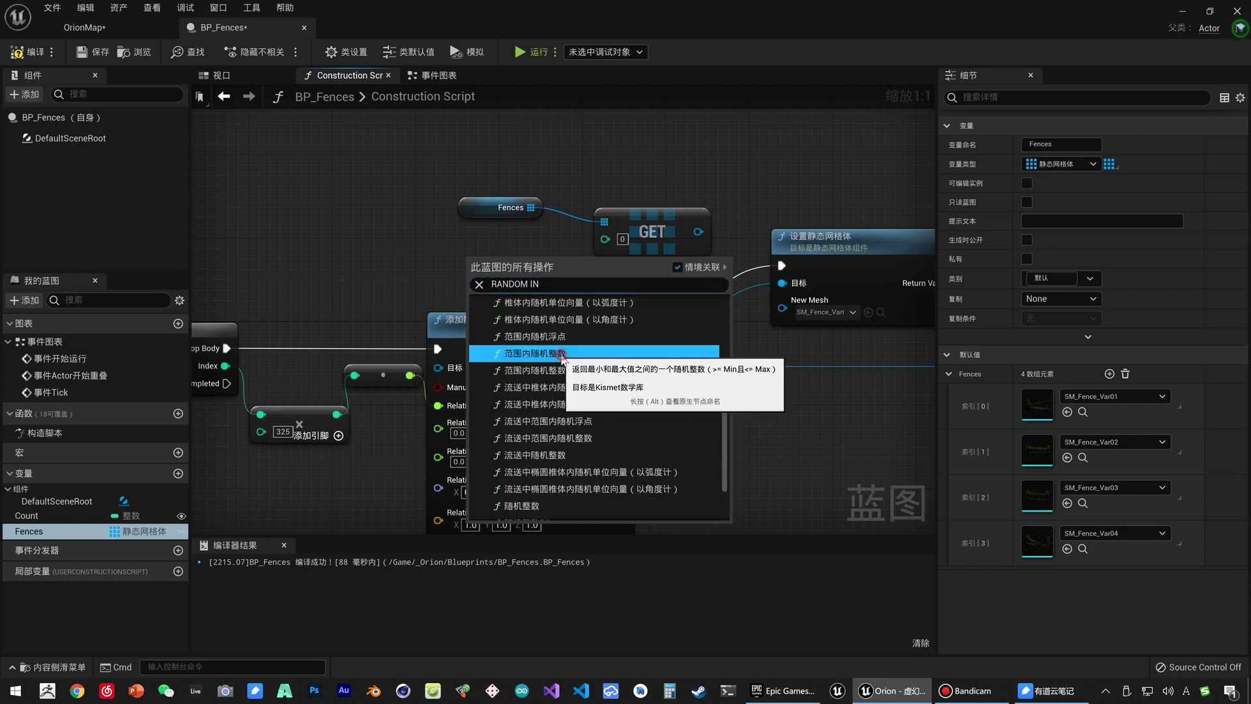
left_click(563, 354)
Step: Position the Random Integer in Range node and set its Max to 3
left_click_drag(531, 284, 498, 251)
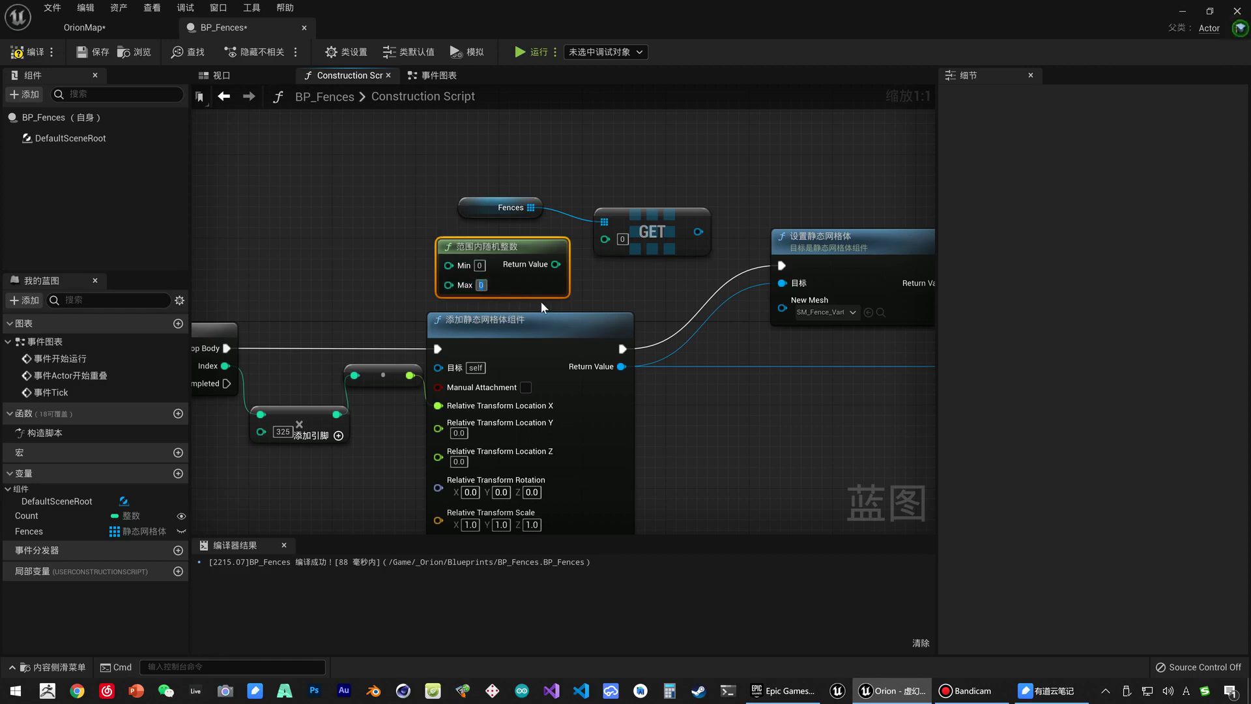
type("3")
left_click(404, 287)
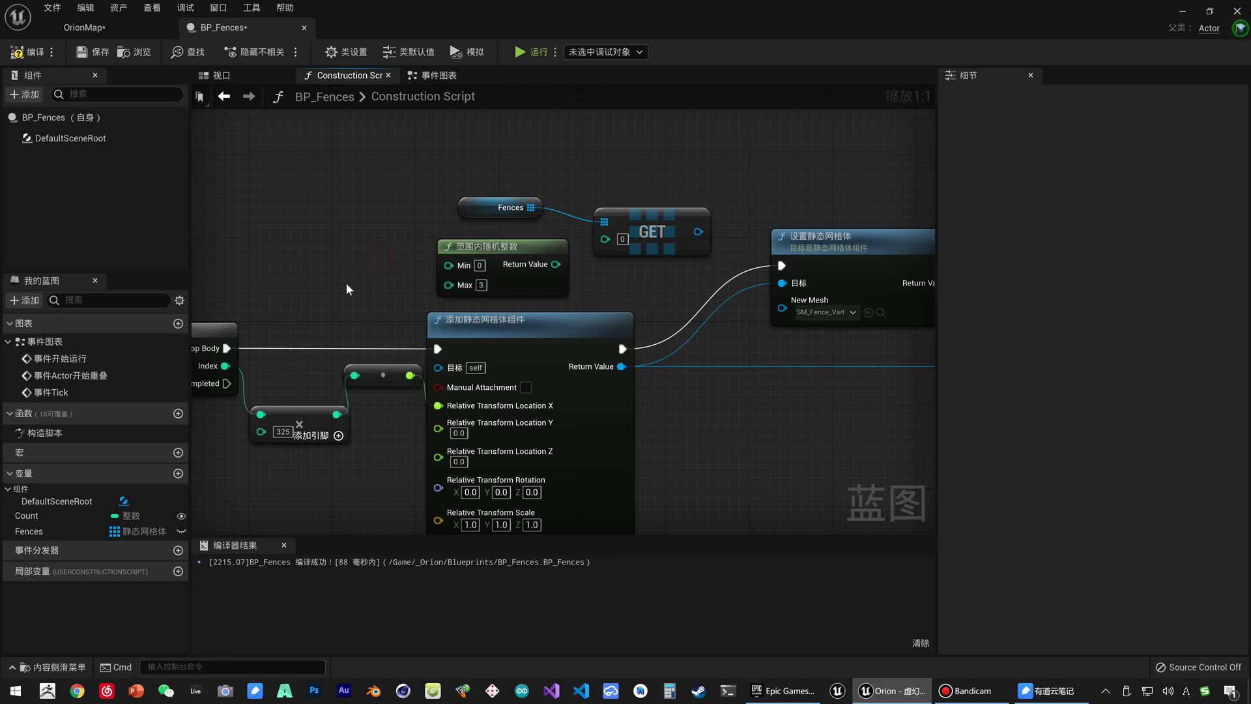
left_click(34, 536)
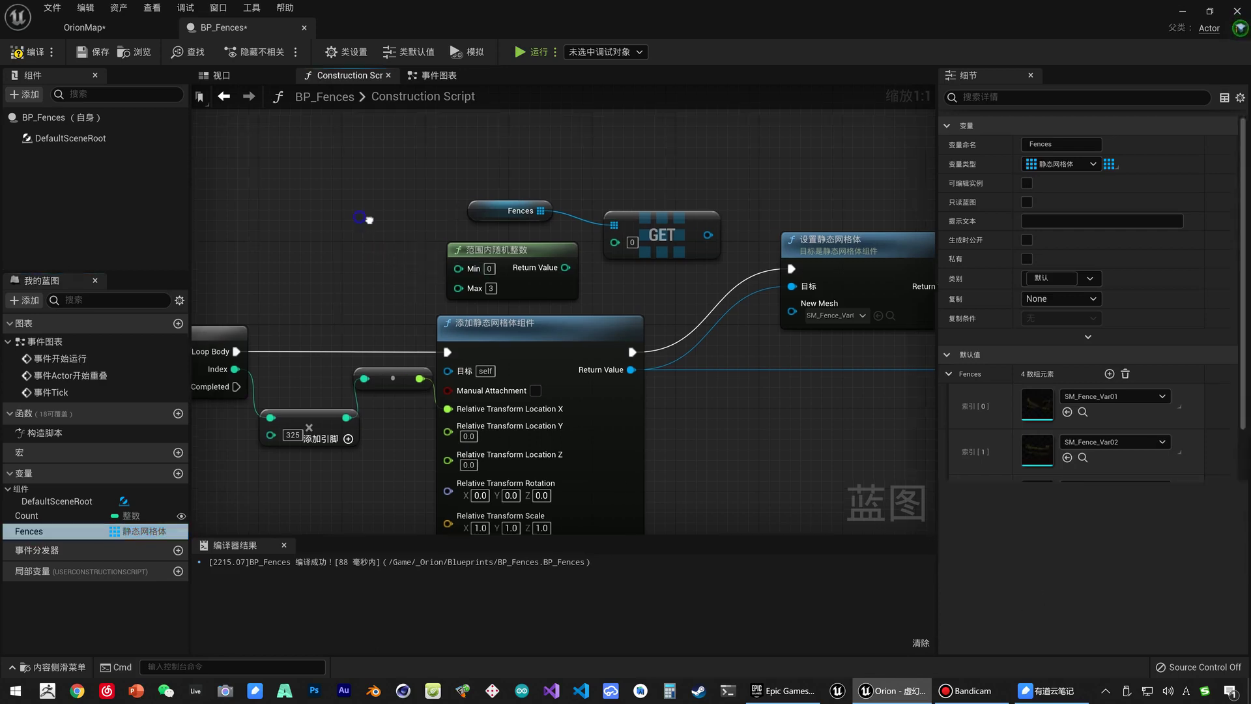
Step: Add a LENGTH node wired from the Fences array and move it left
right_click_drag(366, 215, 439, 233)
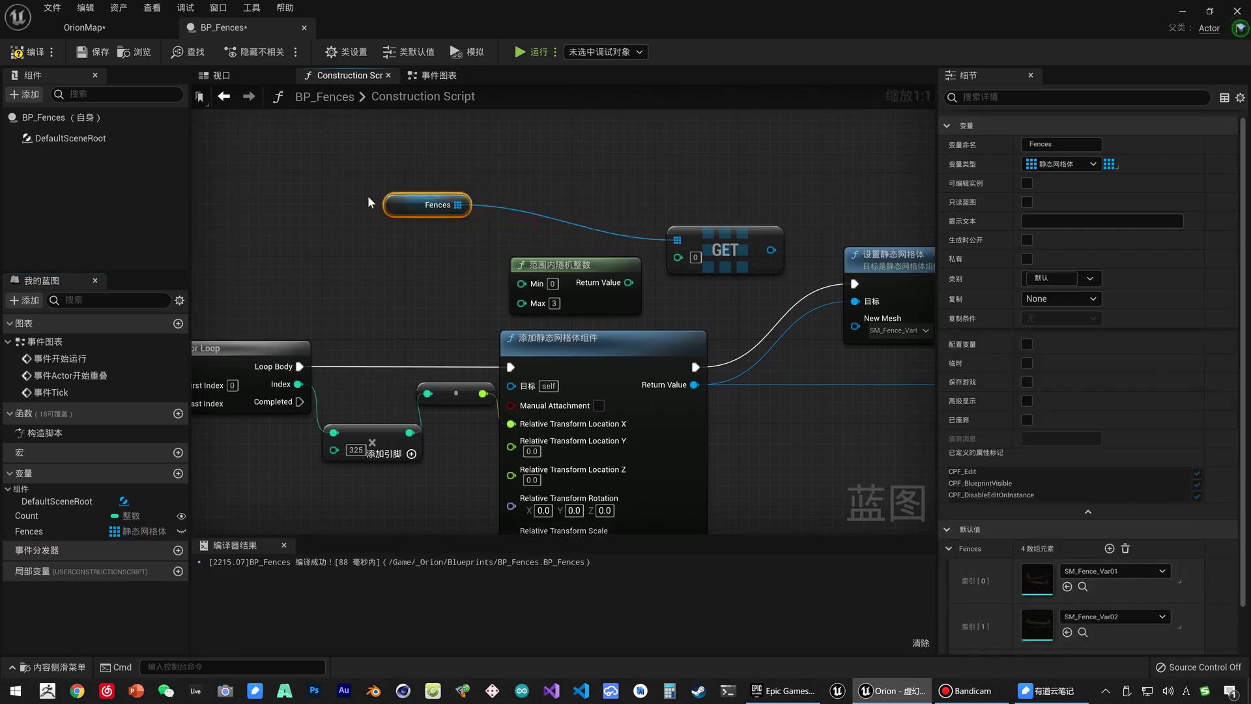
mouse_move(556, 235)
left_mouse_down()
mouse_move(368, 203)
mouse_move(429, 243)
left_mouse_up()
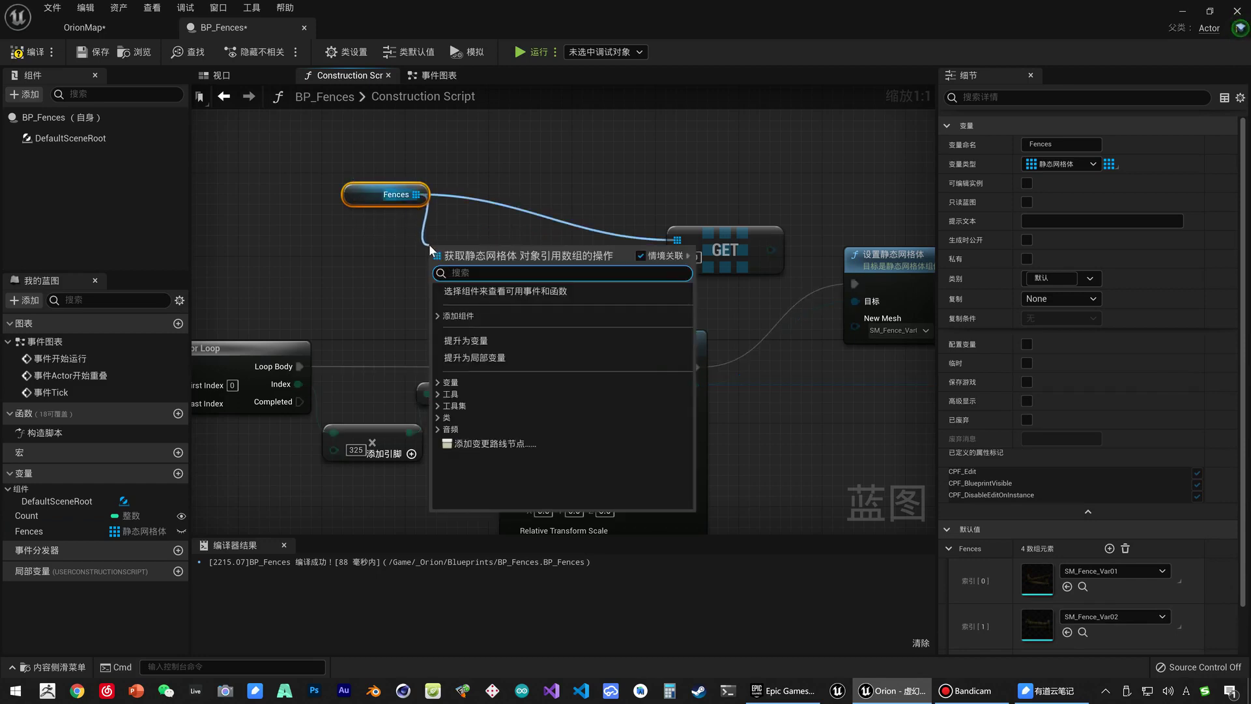
type("LENGTH")
key("Return")
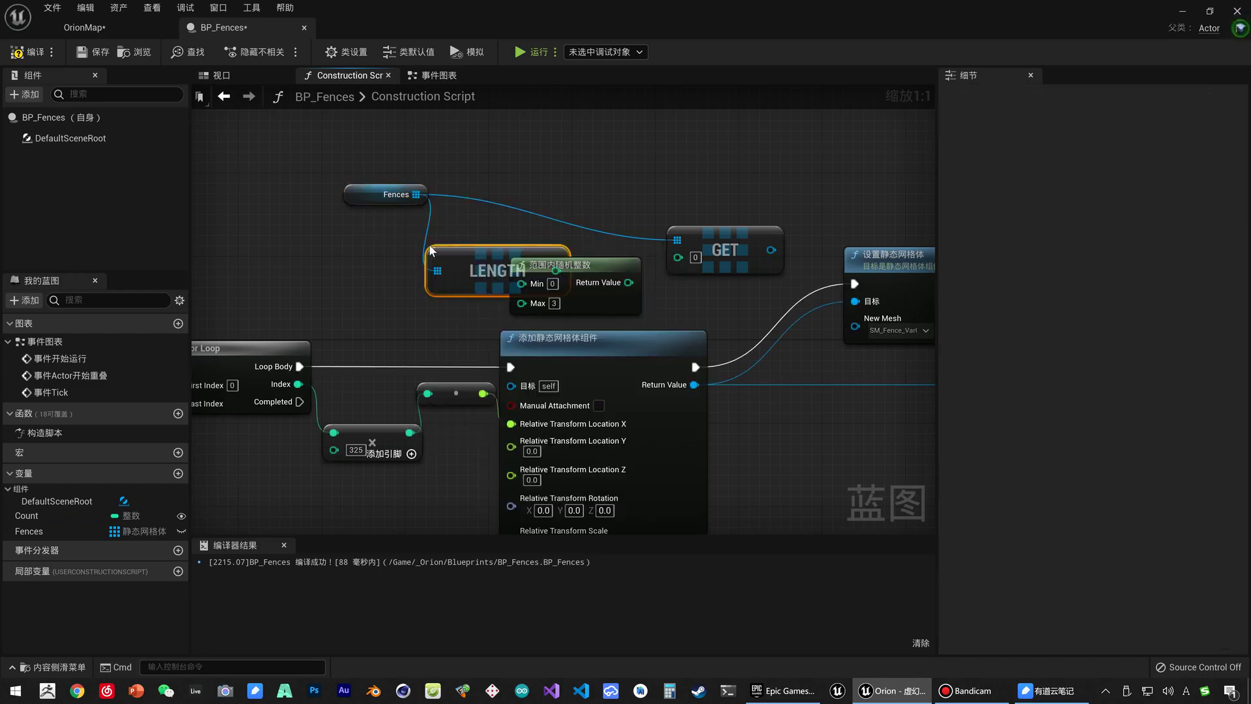
mouse_move(443, 264)
left_mouse_down()
mouse_move(303, 262)
mouse_move(248, 292)
left_mouse_up()
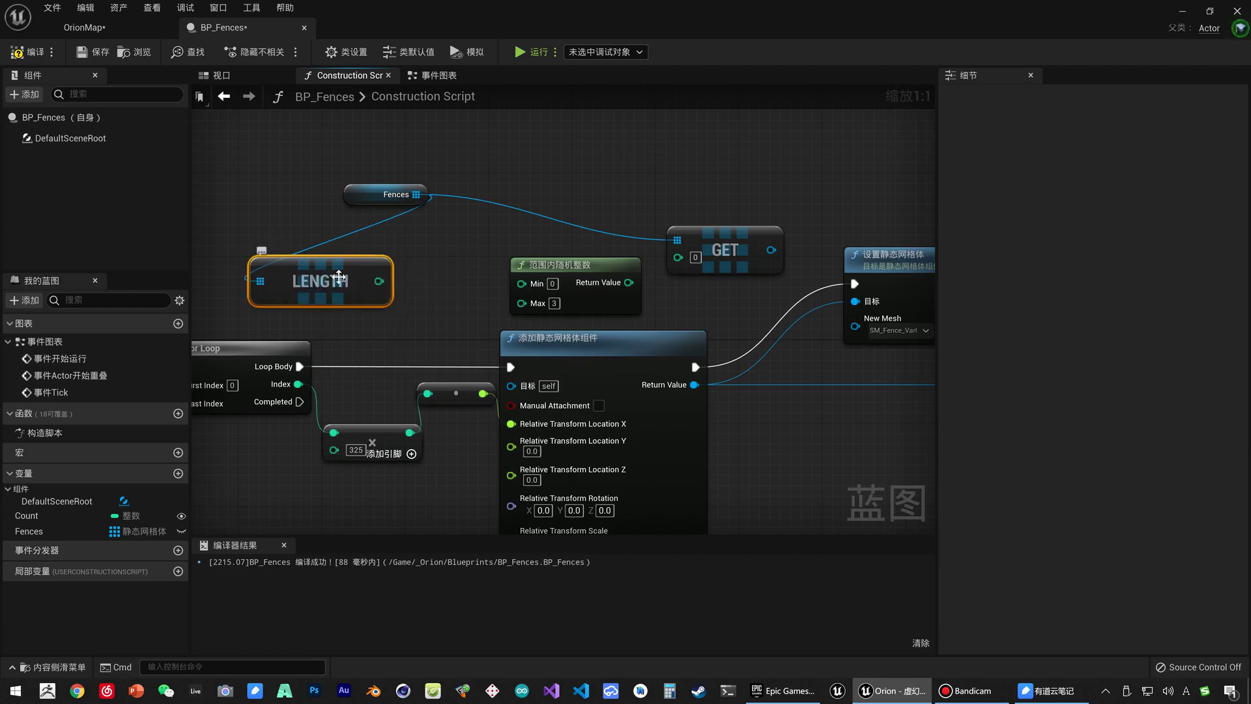
Step: Feed the LENGTH output into a new subtract (-) node
left_click_drag(378, 281, 423, 263)
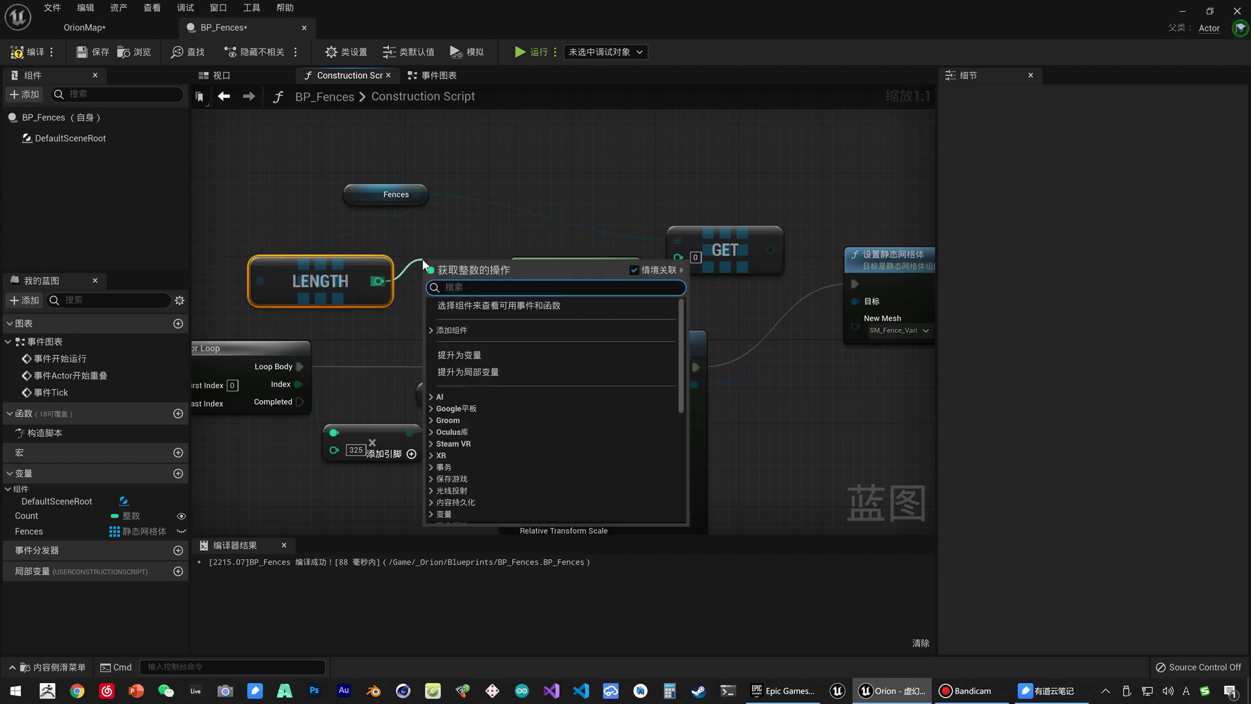
type("-")
key("Return")
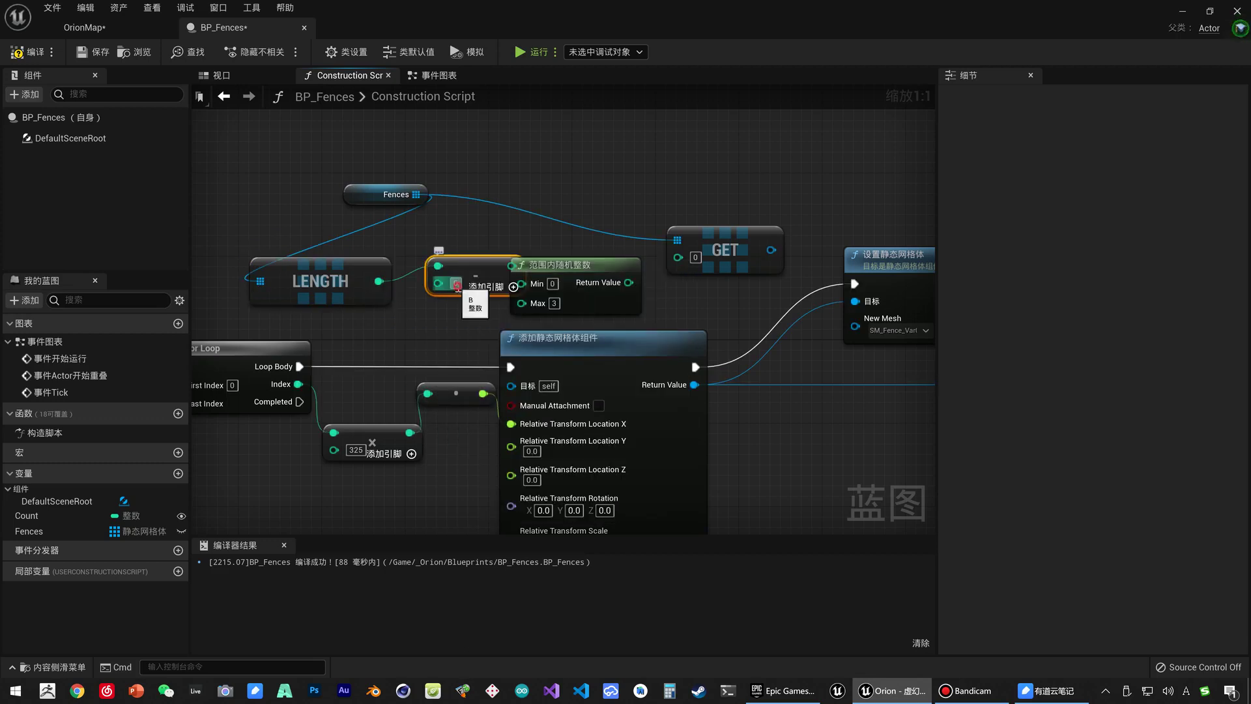
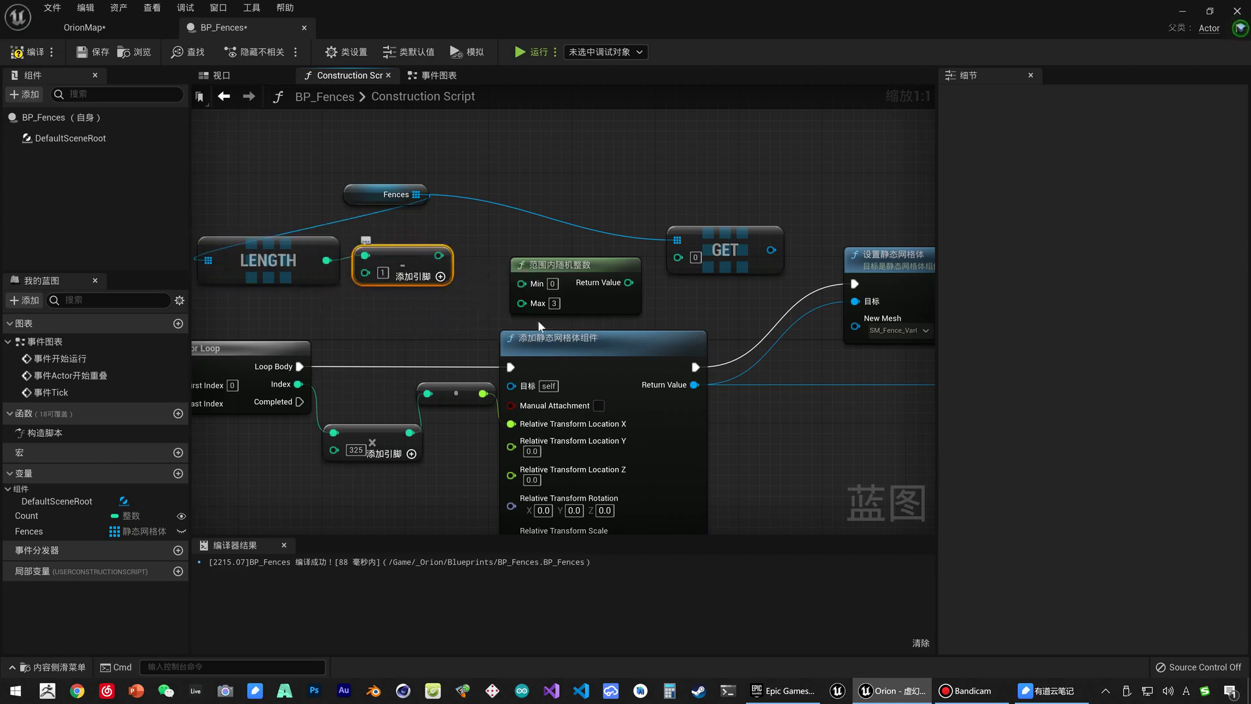
Step: Feed the Fences array LENGTH minus 1 into Random Integer in Range's Max
left_click_drag(438, 254, 521, 303)
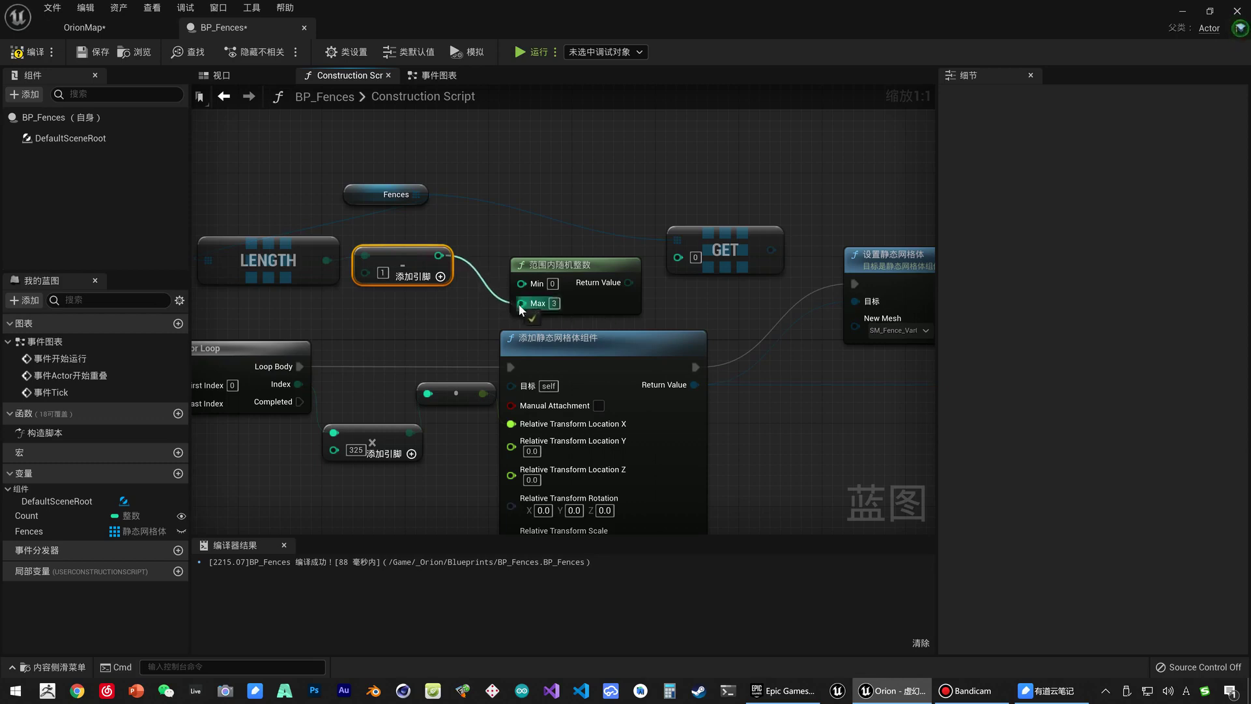
left_click_drag(350, 198, 206, 178)
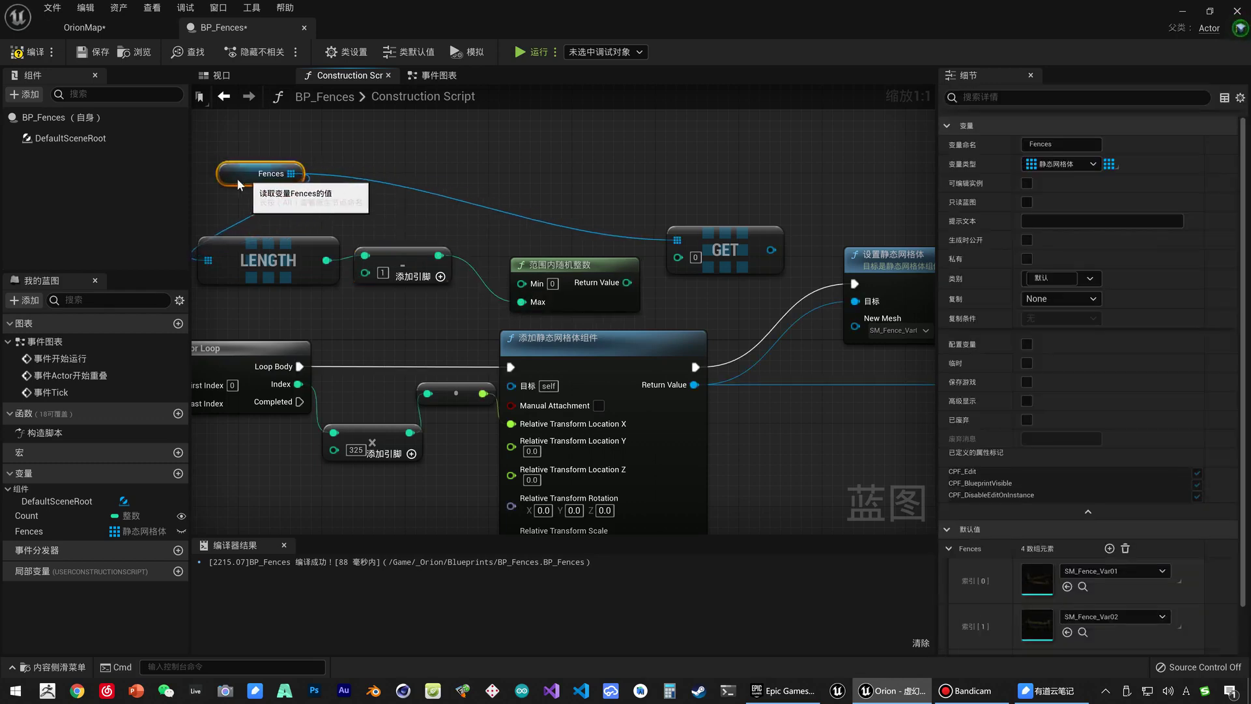
right_click_drag(206, 178, 344, 182)
left_click_drag(344, 181, 271, 181)
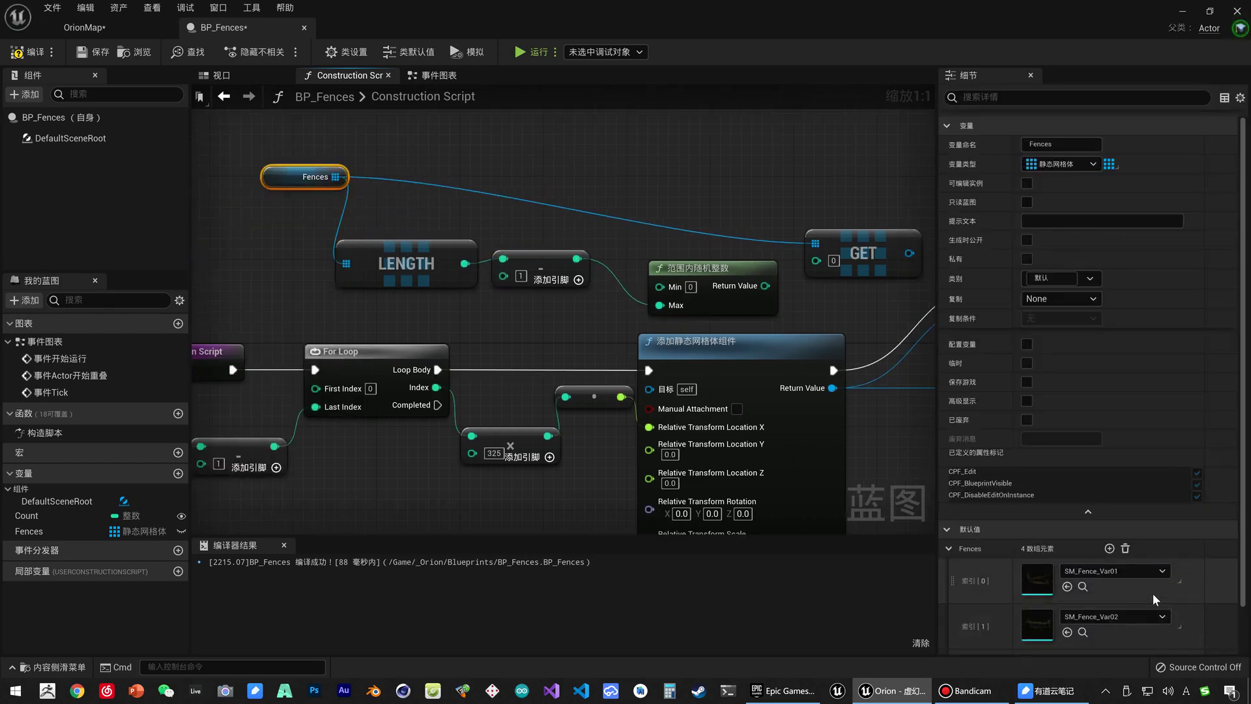
scroll(1155, 599, "down", 3)
left_click(559, 258)
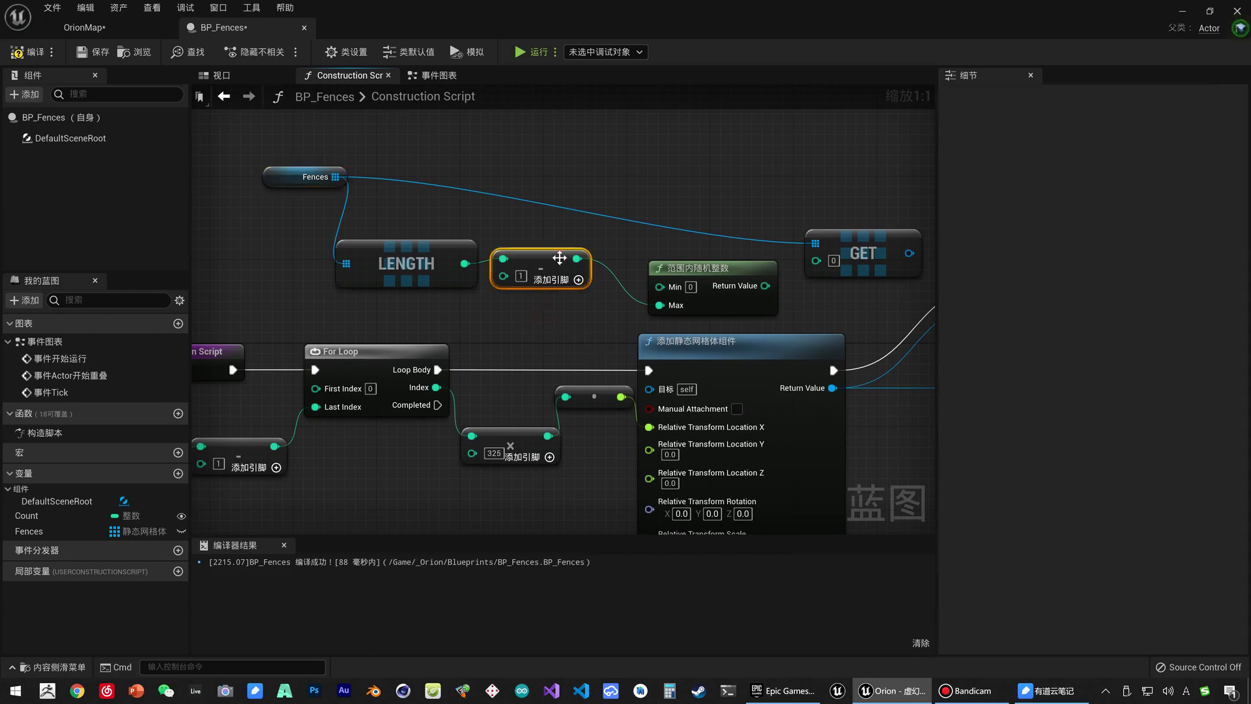
Step: Use the random integer as the GET index and tidy the Fences, LENGTH and minus-one nodes
left_click_drag(765, 285, 816, 261)
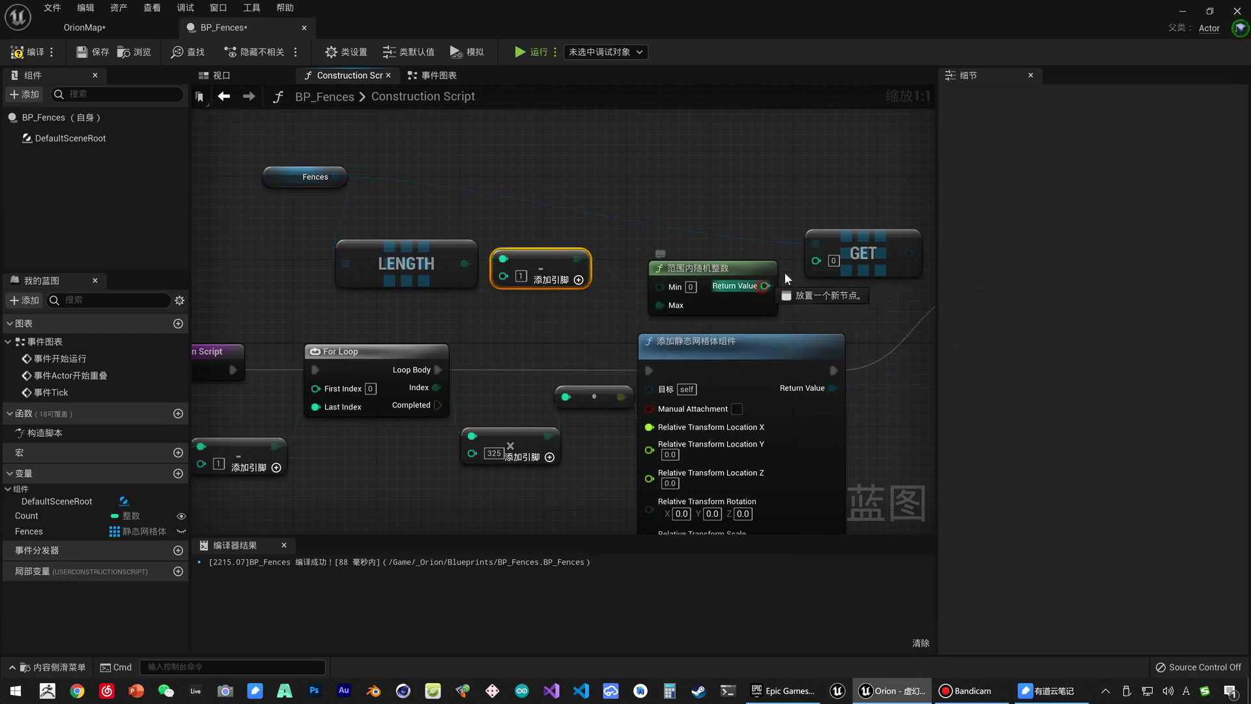
left_click_drag(368, 223, 531, 294)
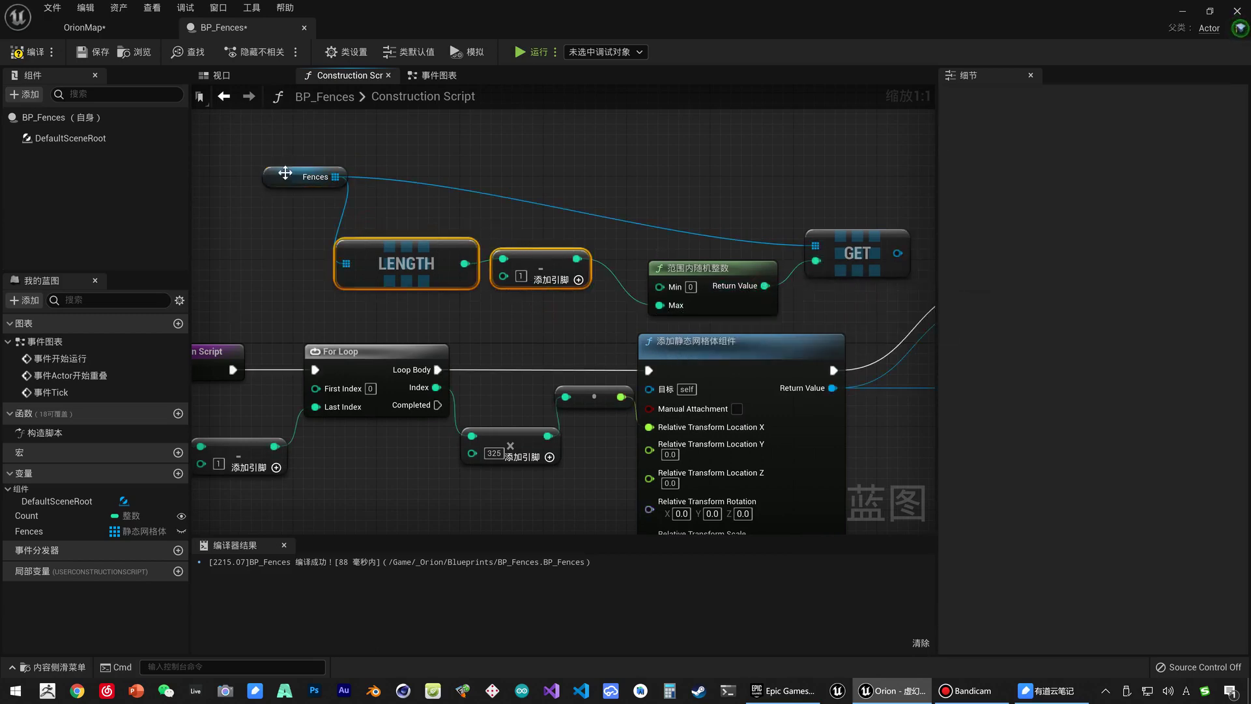
left_click_drag(285, 173, 243, 183)
left_click_drag(404, 264, 572, 235)
left_click_drag(541, 273, 510, 273)
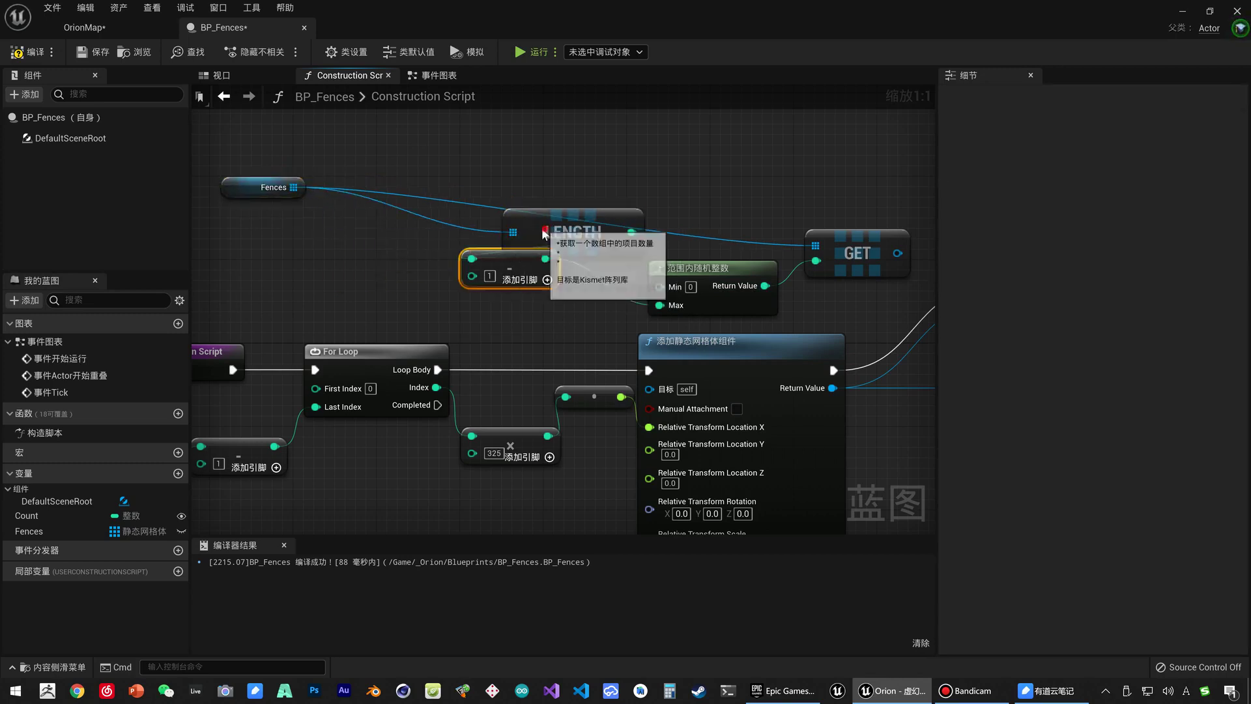
left_click_drag(544, 235, 355, 268)
left_click_drag(513, 251, 554, 263)
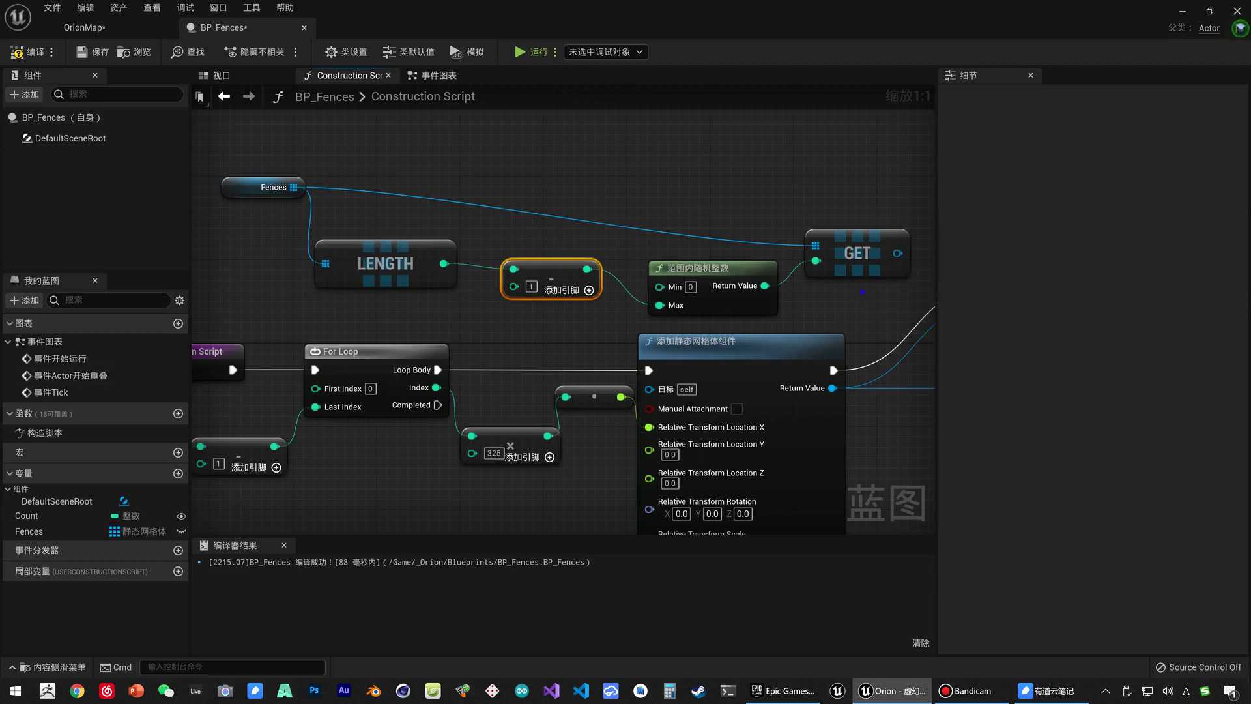
Step: Plug the chosen fence into Set Static Mesh New Mesh, compile, and inspect the OrionMap fence row
right_click_drag(862, 292, 650, 291)
left_click_drag(643, 257, 739, 325)
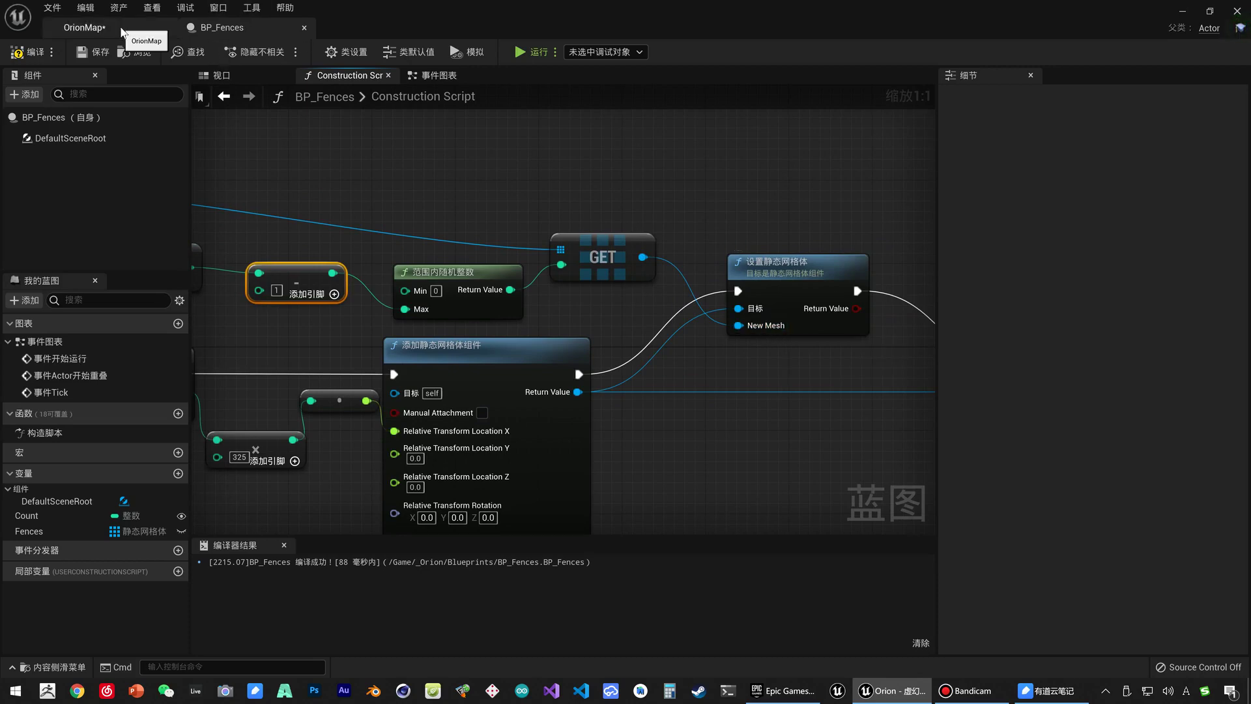
left_click(28, 55)
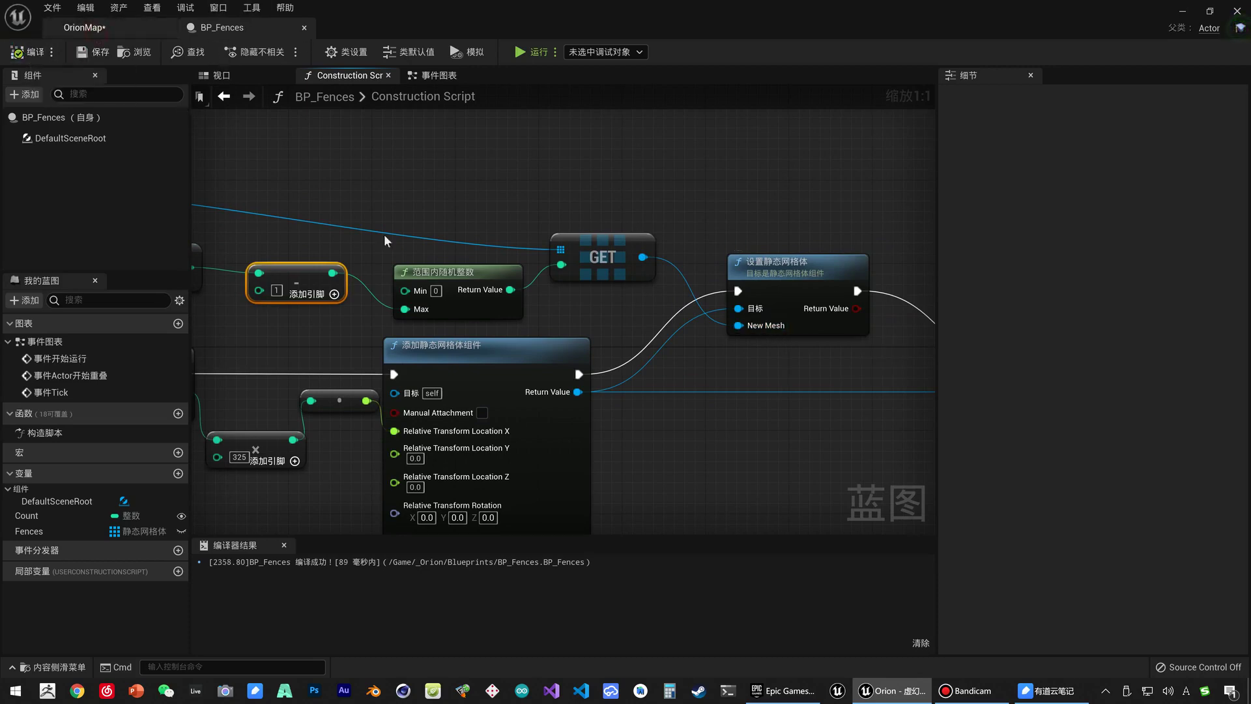
left_click(83, 27)
mouse_move(502, 358)
right_mouse_down()
mouse_move(496, 300)
mouse_move(534, 306)
mouse_move(508, 326)
right_mouse_up()
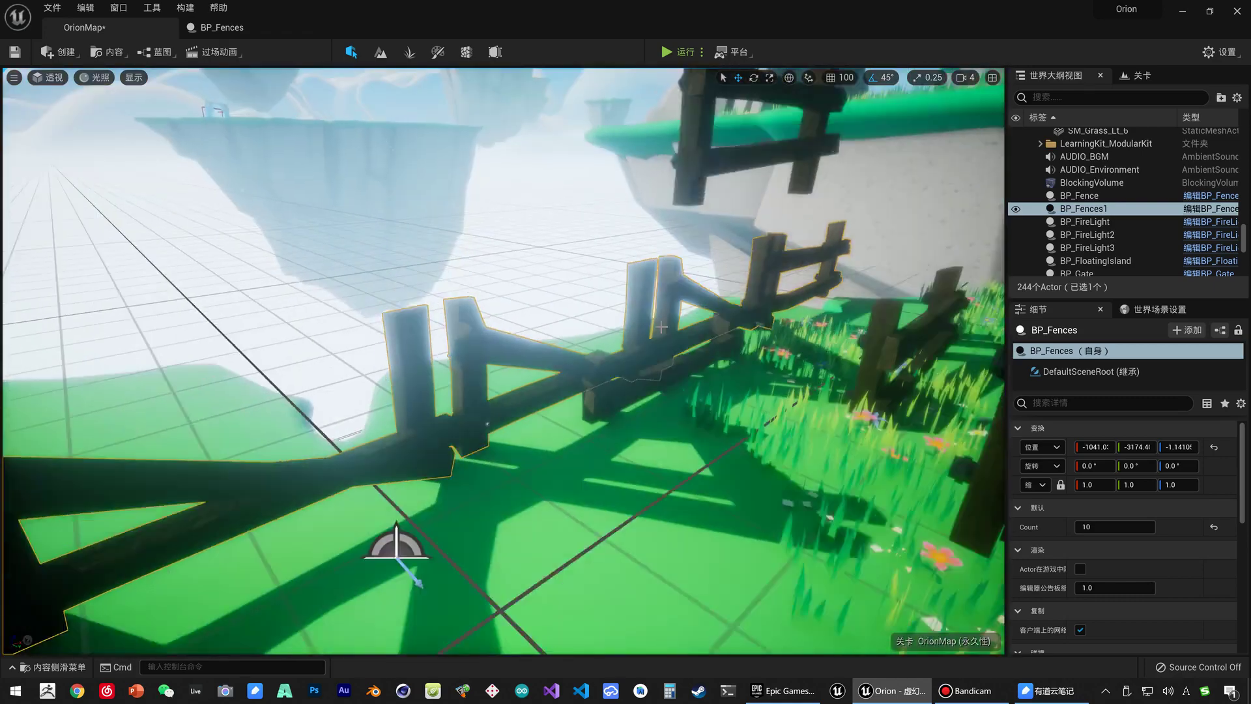
right_click_drag(661, 328, 438, 394)
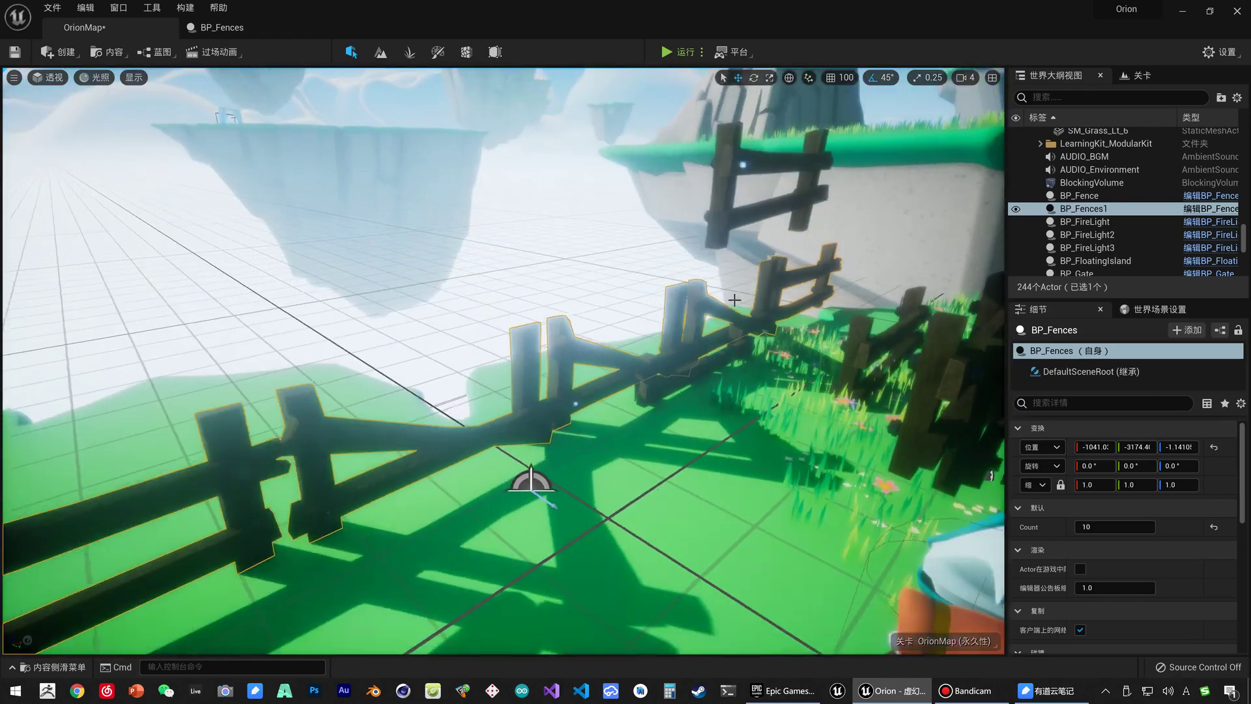
right_click_drag(722, 333, 722, 334)
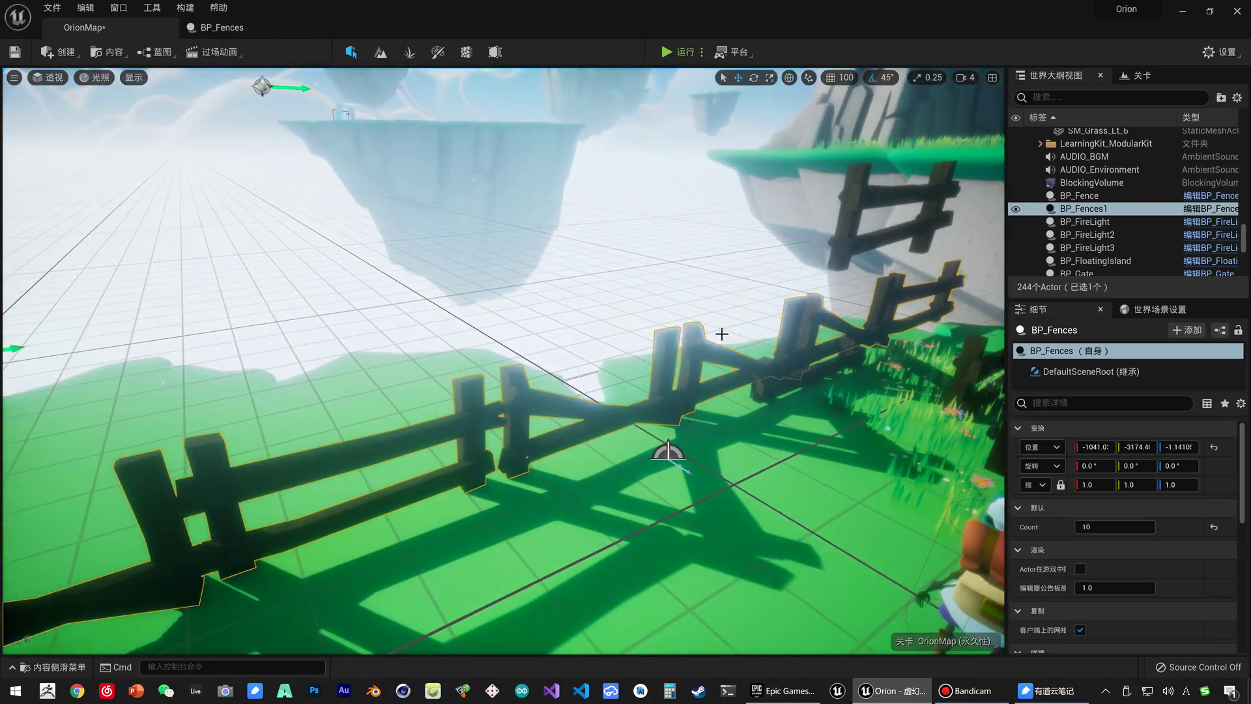
right_click_drag(546, 400, 546, 400)
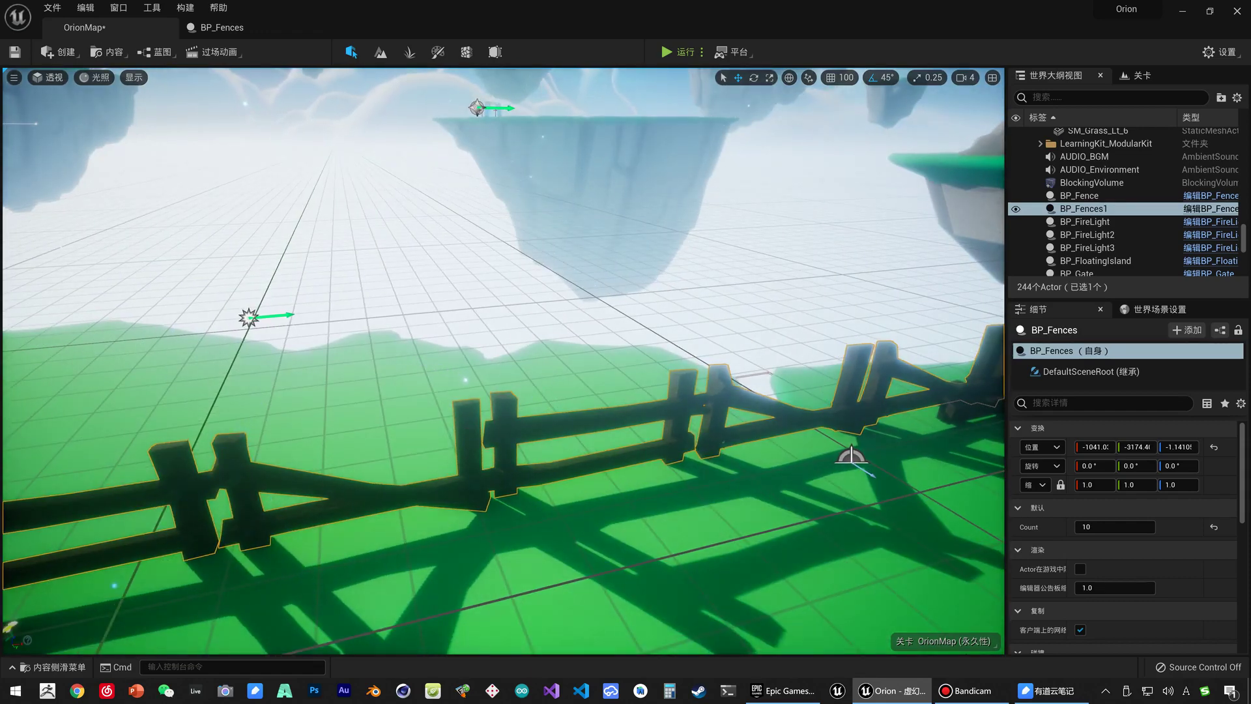
right_click_drag(546, 400, 546, 400)
Step: Shift the BP_Fences row along X to about -1500, near the house
right_click_drag(833, 366, 834, 366)
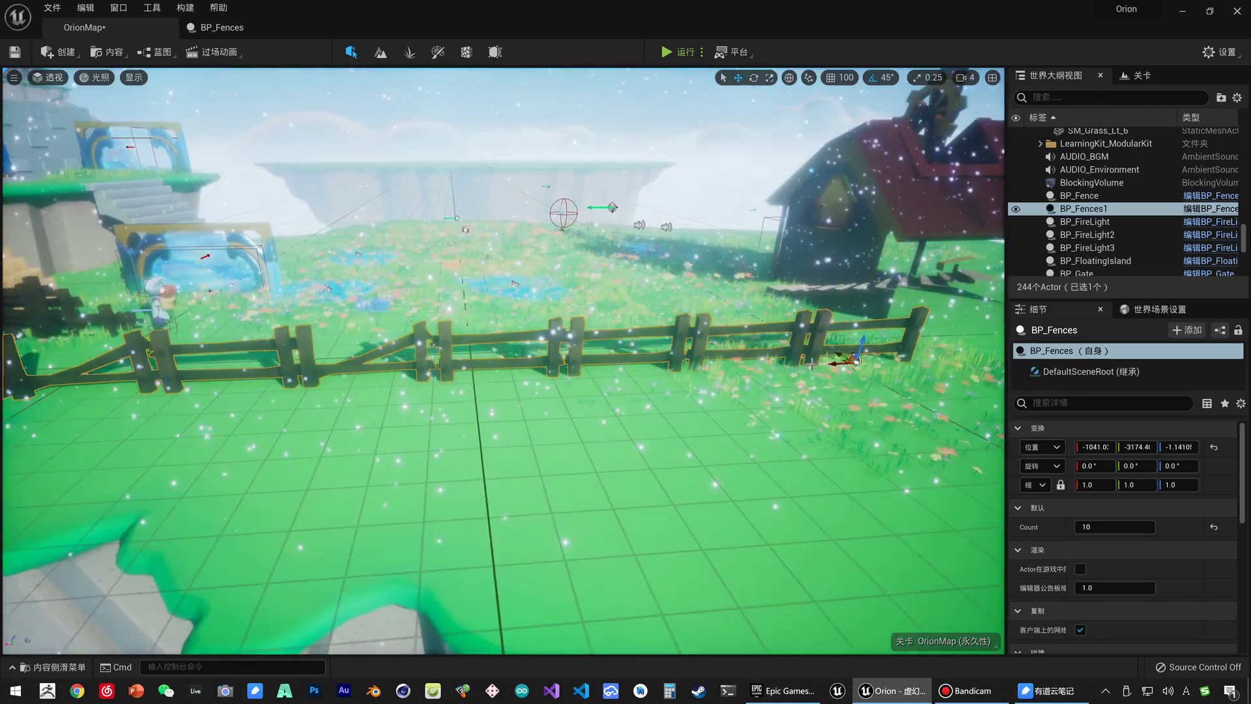
left_click_drag(840, 360, 935, 357)
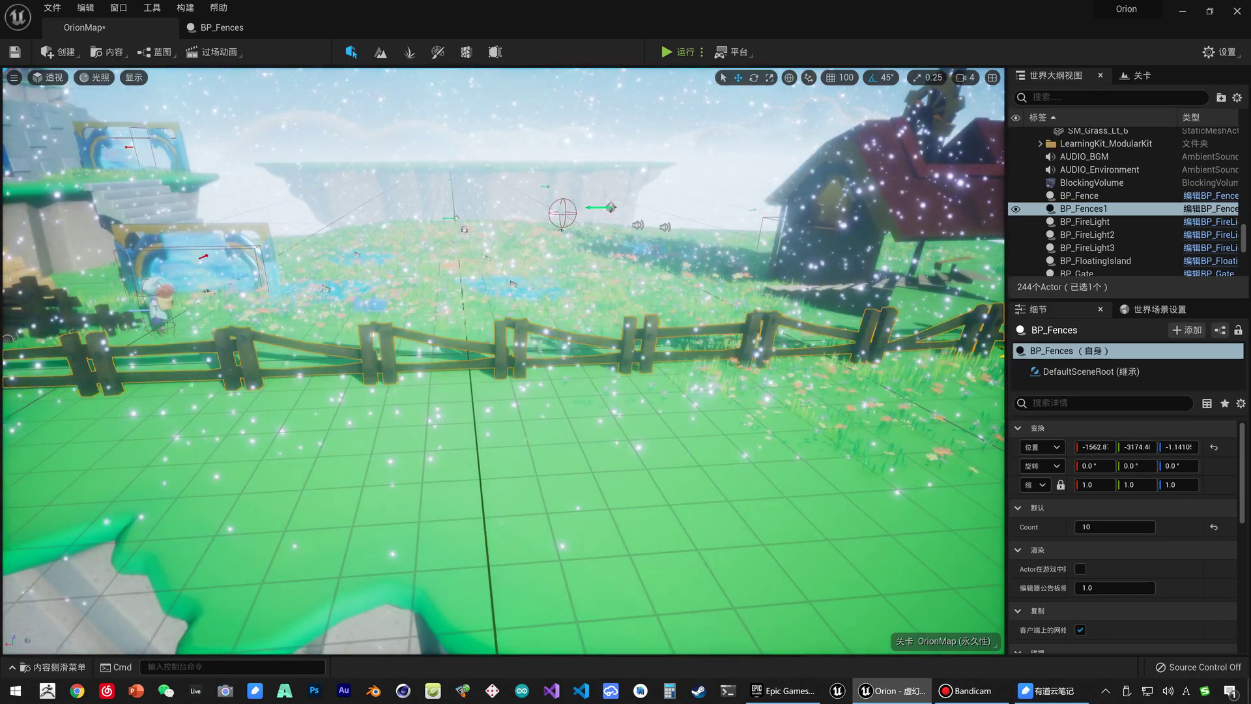
right_click_drag(773, 359, 773, 359)
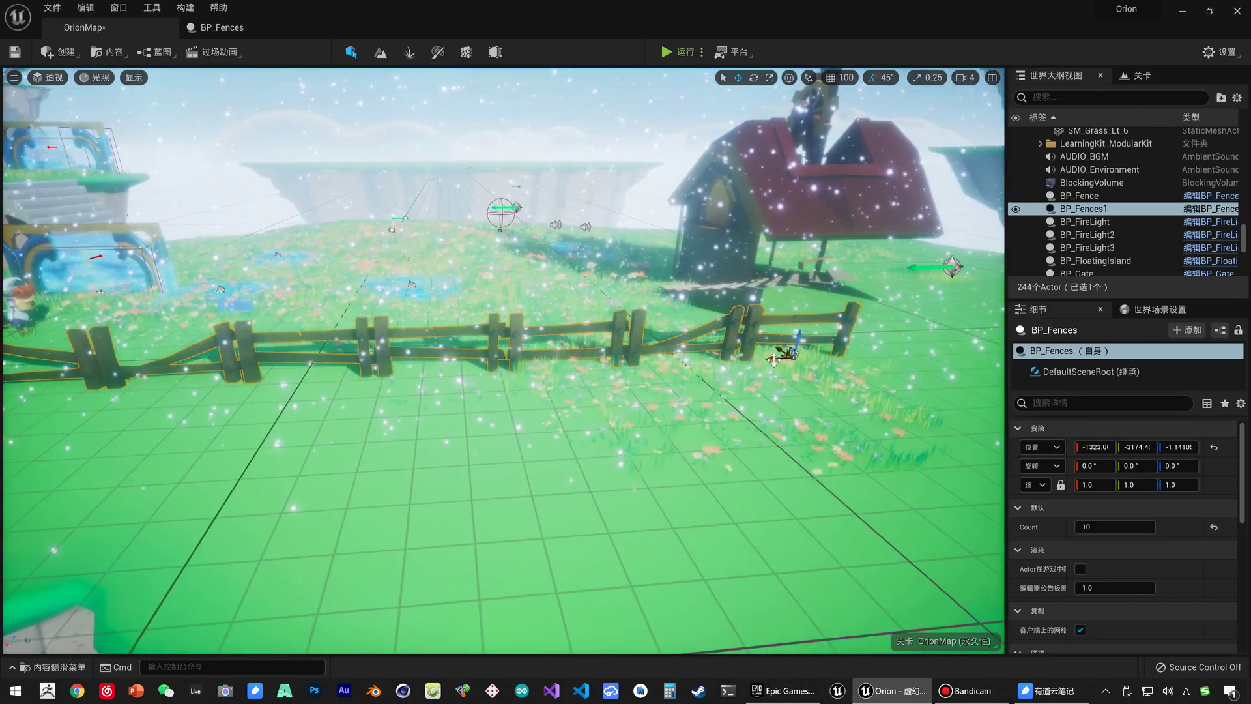
left_click_drag(789, 353, 810, 357)
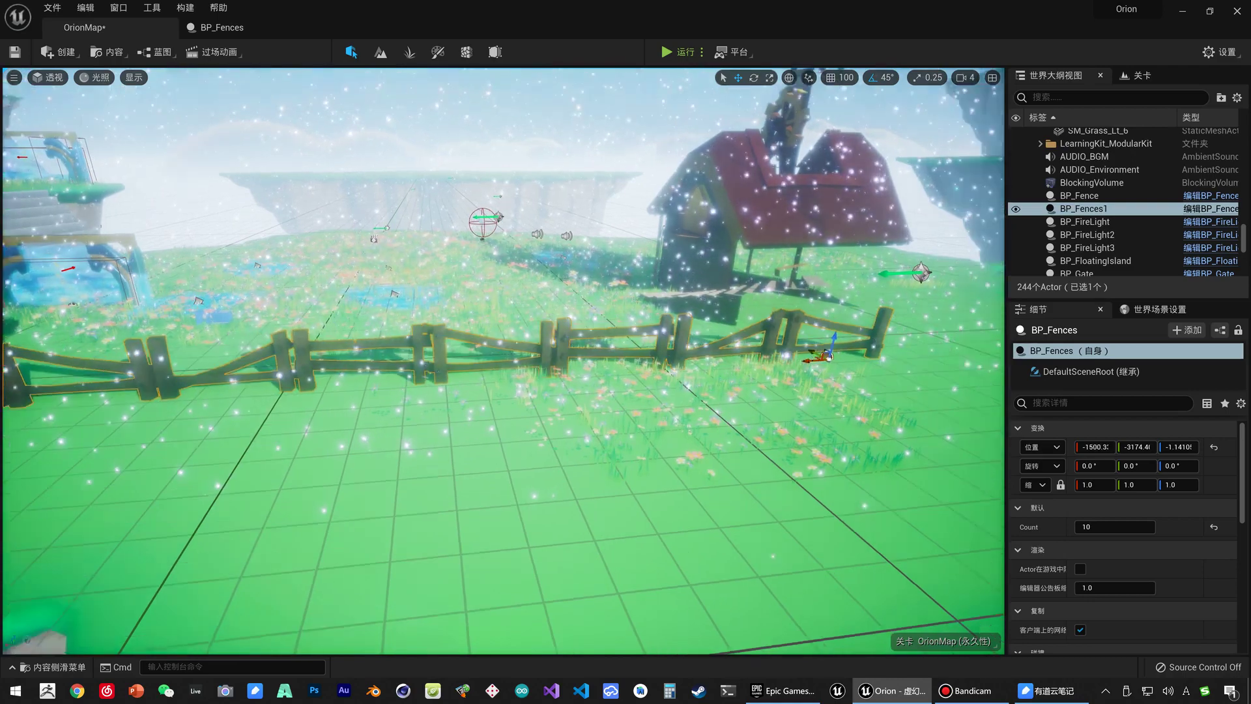
right_click_drag(759, 354, 758, 354)
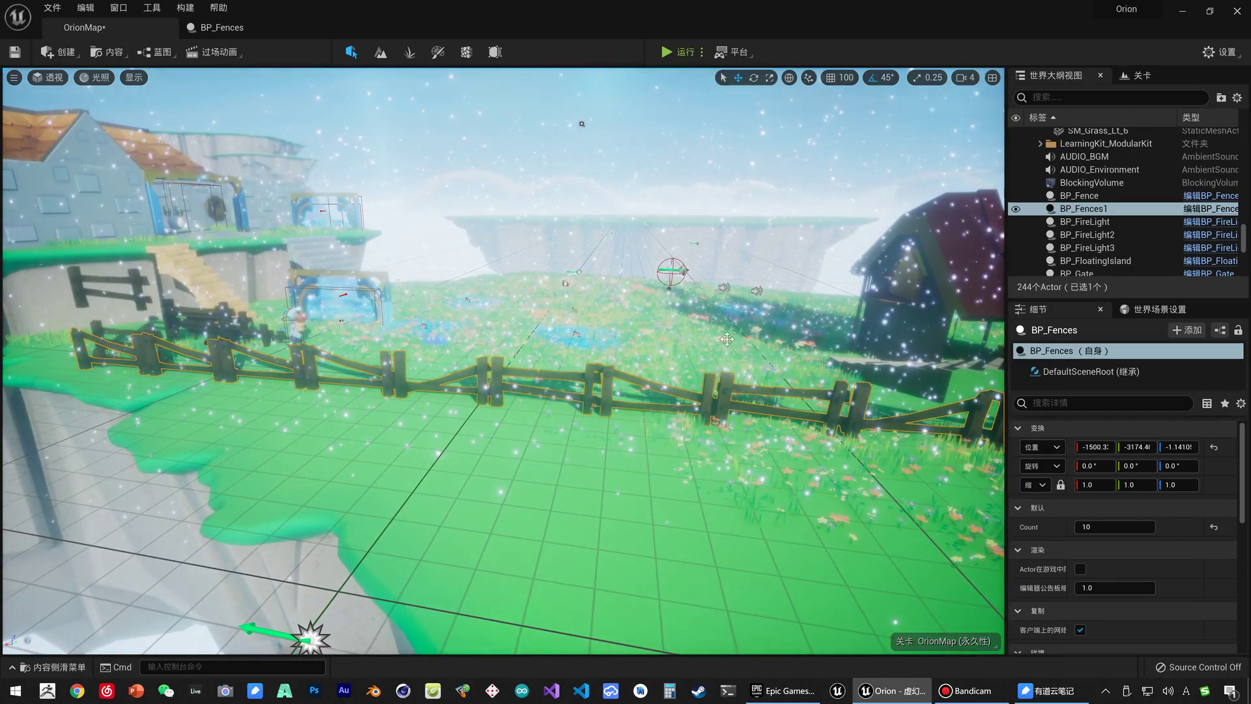